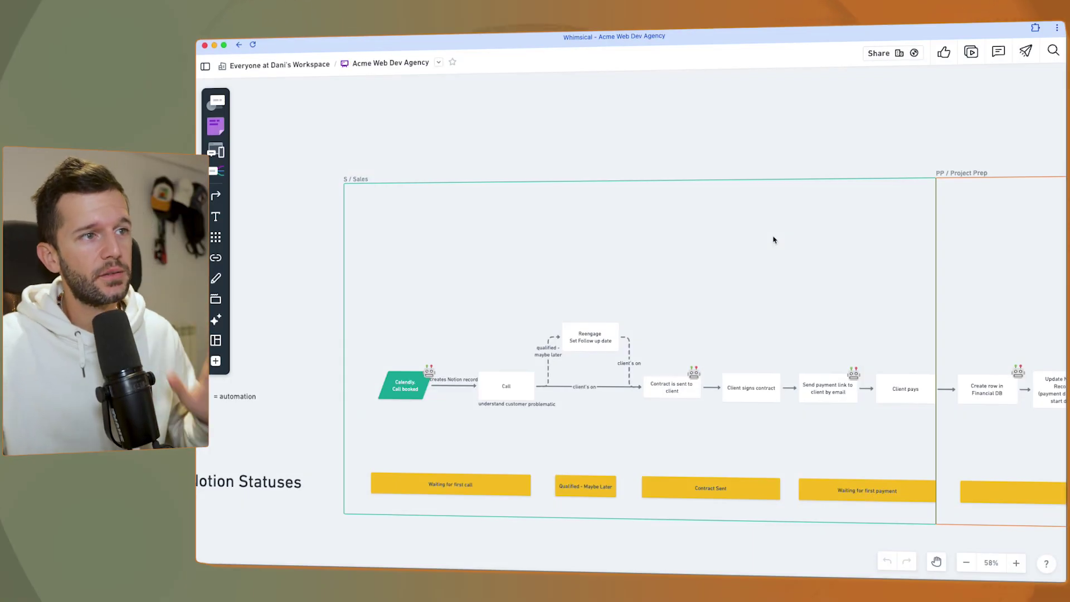
# Step: Pan the Whimsical map from Sales to Design, then zoom out to show every stage and the HR Process
pyautogui.moveTo(790, 272); pyautogui.dragTo(768, 261)
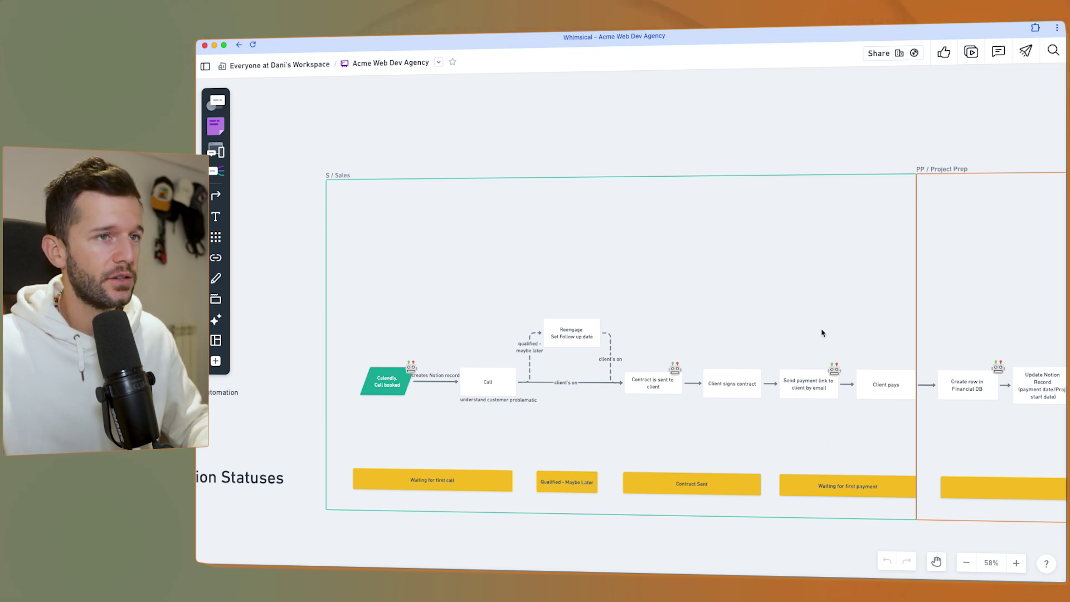
pyautogui.moveTo(828, 334); pyautogui.dragTo(738, 293)
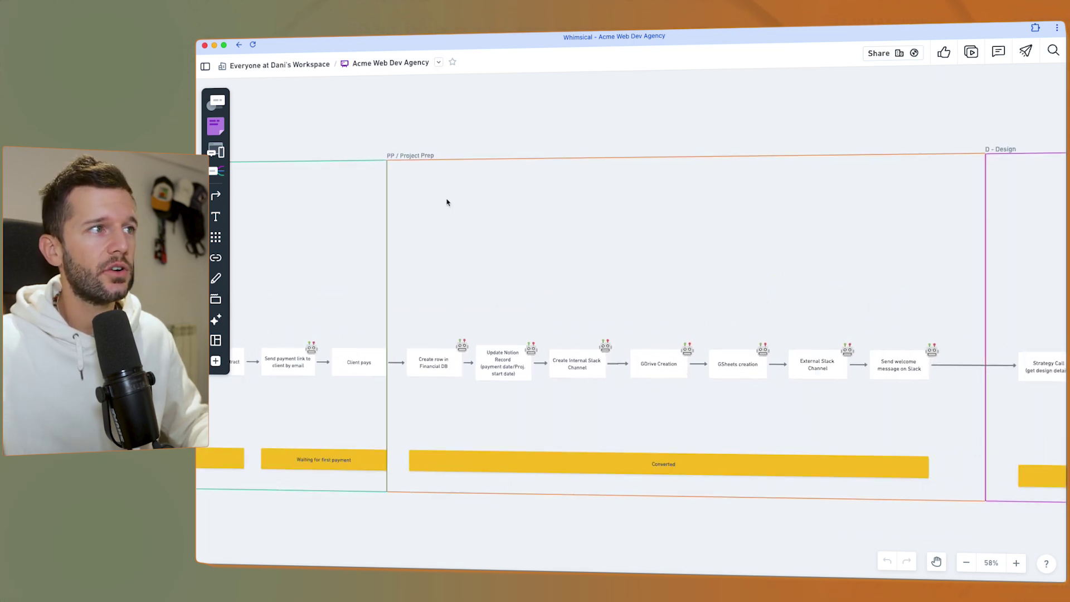
pyautogui.moveTo(903, 334); pyautogui.dragTo(724, 328)
pyautogui.moveTo(933, 306); pyautogui.dragTo(825, 288)
pyautogui.scroll(-10, 898, 298)
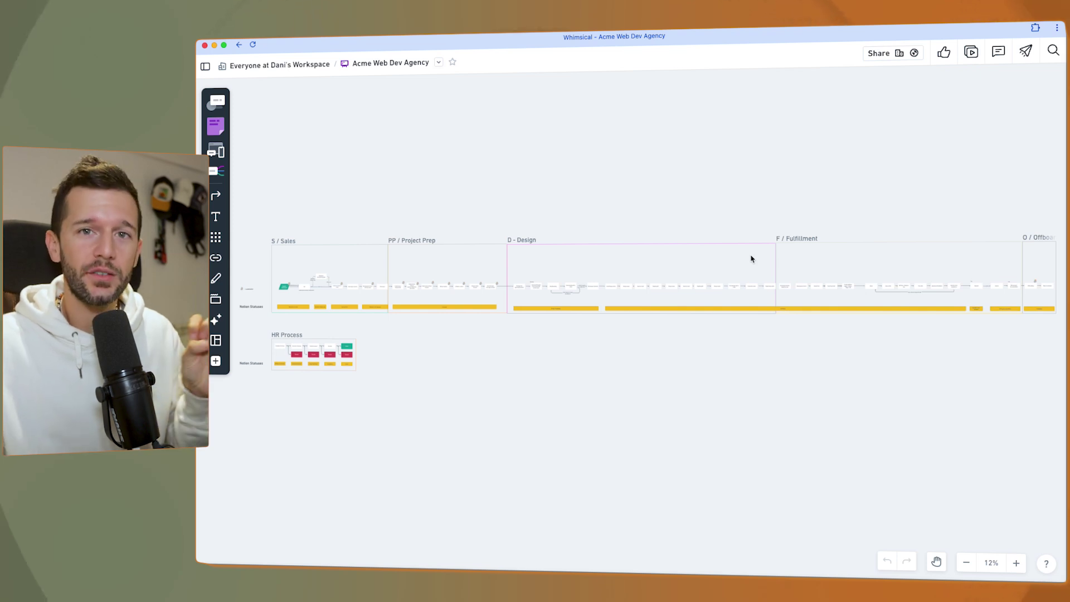
pyautogui.moveTo(1039, 199); pyautogui.dragTo(253, 331)
pyautogui.click(785, 409)
pyautogui.hscroll(3, 761, 399)
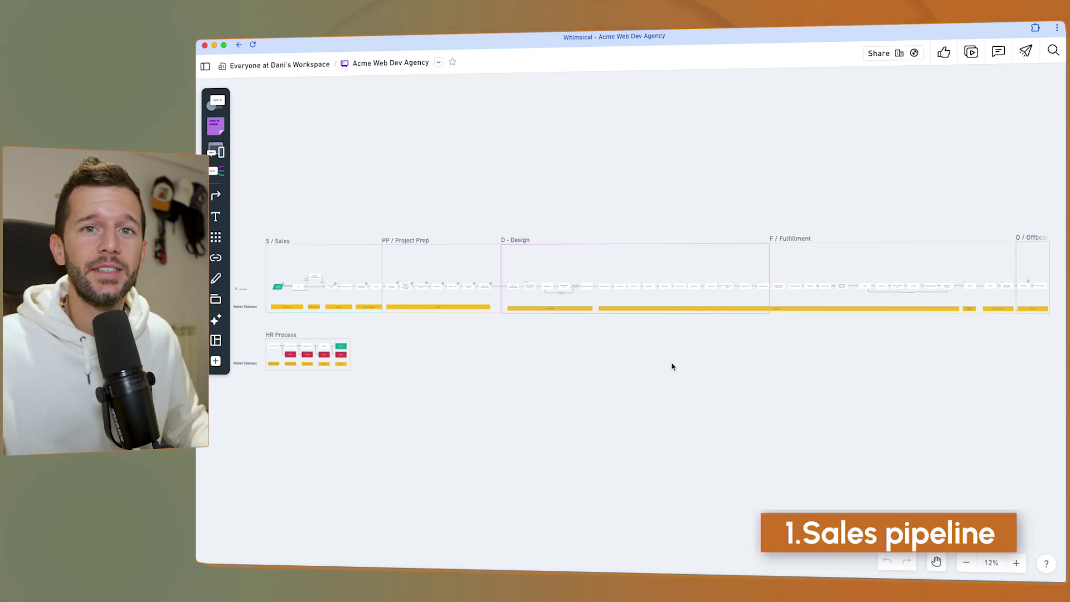
# Step: Zoom into the Sales flow and marquee-select its shapes
pyautogui.scroll(5, 339, 279)
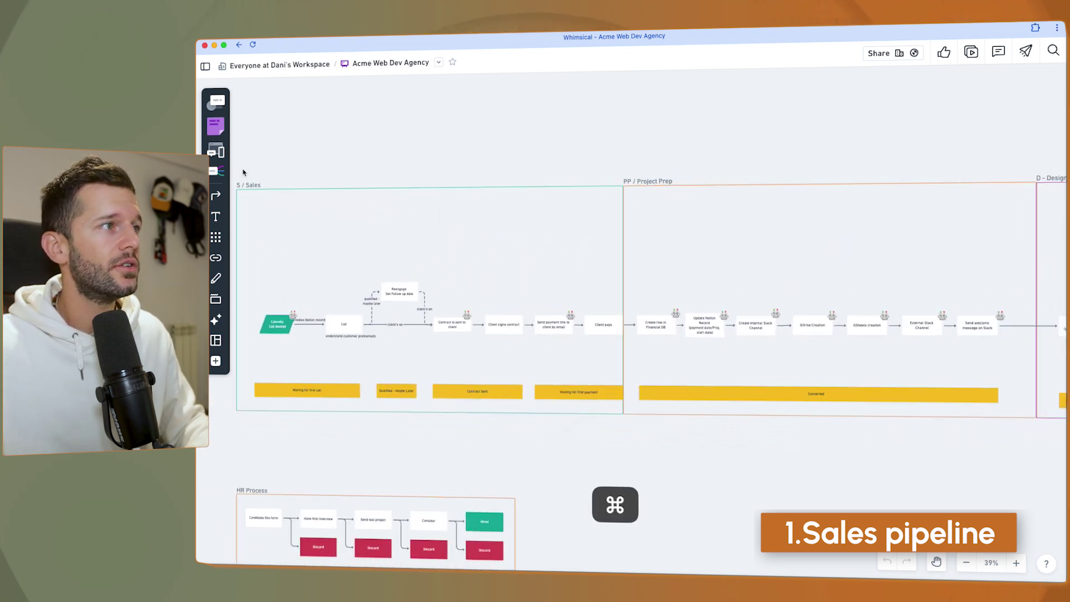
pyautogui.moveTo(240, 164); pyautogui.dragTo(1005, 433)
pyautogui.click(908, 469)
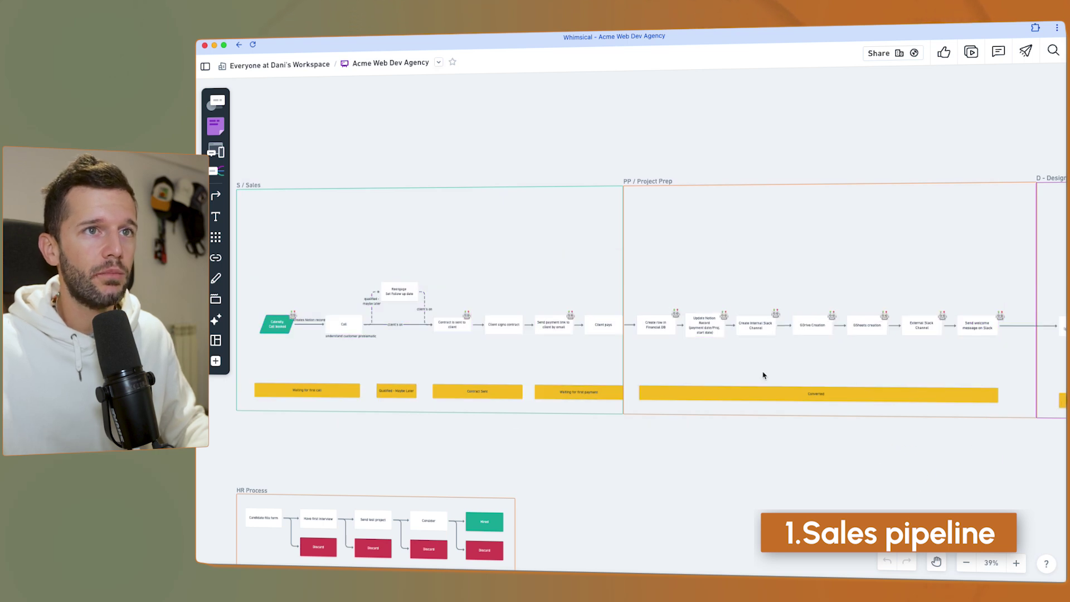
# Step: Pan to the Design and Fulfillment flows, select their 68 objects, then scroll back across the map
pyautogui.moveTo(836, 449); pyautogui.dragTo(372, 417)
pyautogui.keyDown('super'); pyautogui.scroll(-10, 506, 423); pyautogui.keyUp('super')
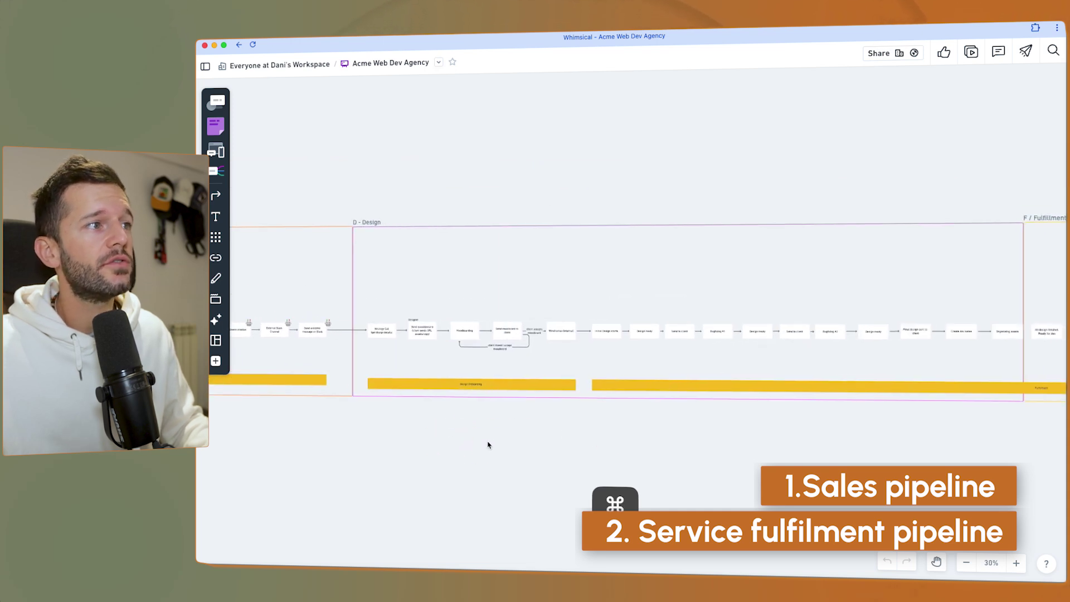
pyautogui.hscroll(5, 490, 444)
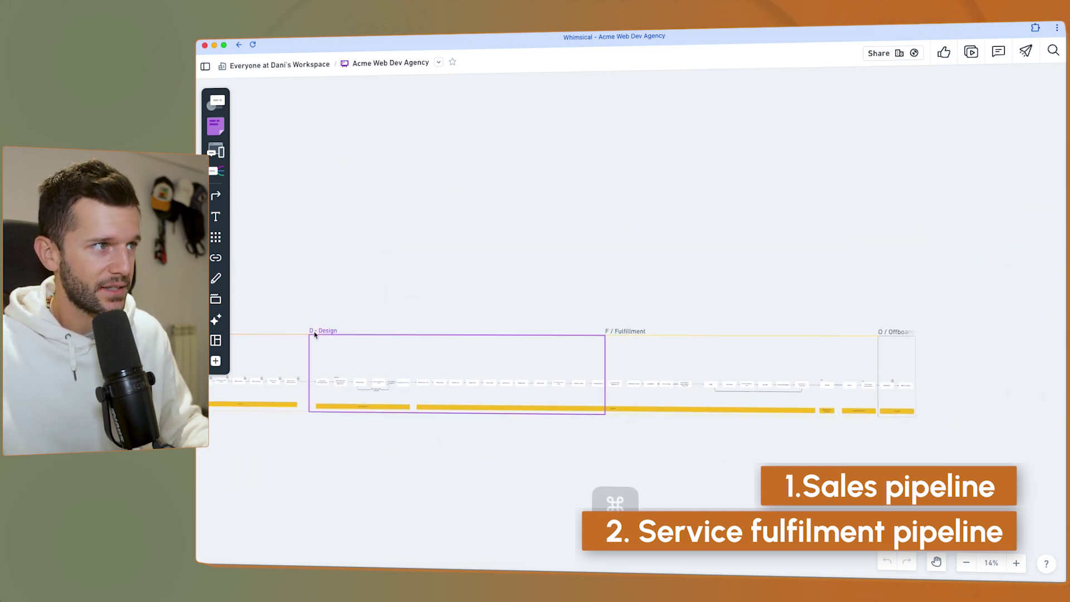
pyautogui.moveTo(311, 316); pyautogui.dragTo(878, 428)
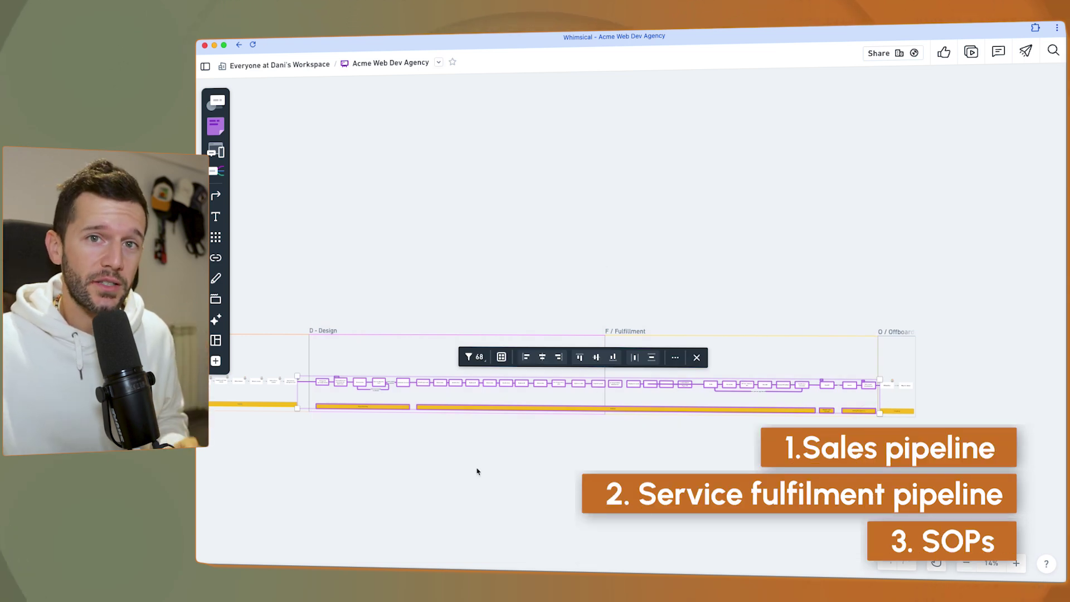
pyautogui.click(466, 459)
pyautogui.scroll(5, 465, 459)
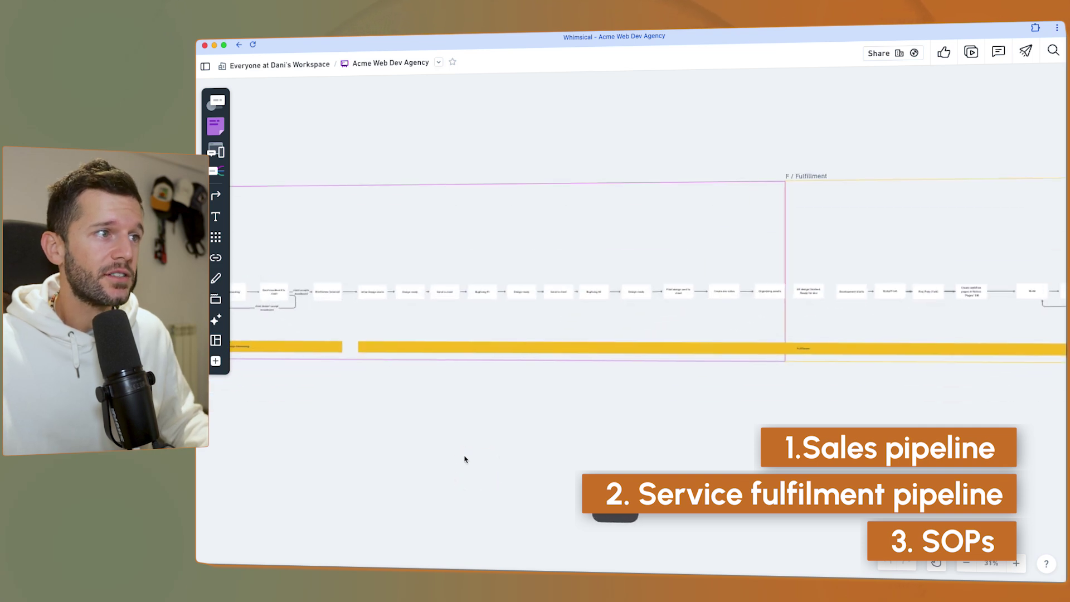
pyautogui.hscroll(-10, 657, 466)
pyautogui.scroll(1, 898, 352)
pyautogui.hscroll(-10, 598, 337)
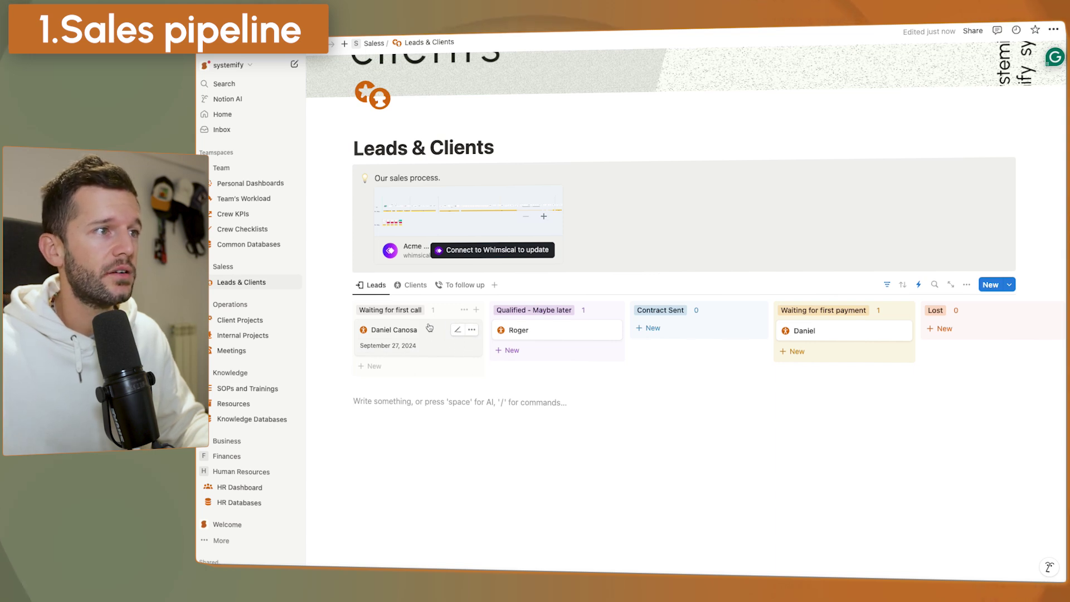
# Step: Open the waiting lead's record, scroll to Actions and Discovery Call questions, and widen the side peek
pyautogui.click(424, 334)
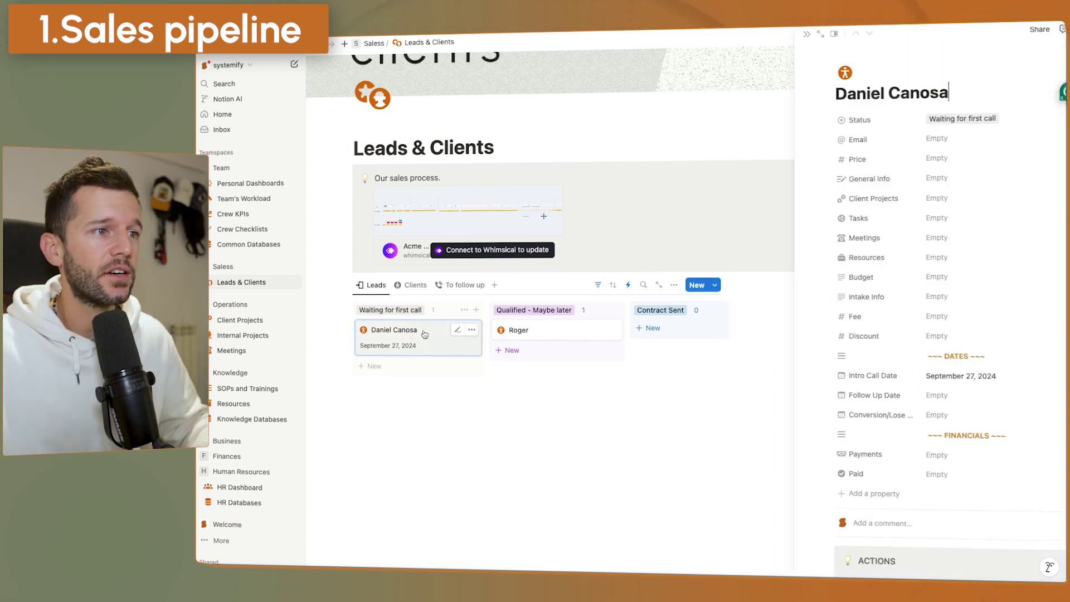
pyautogui.scroll(-6, 836, 412)
pyautogui.scroll(-2, 825, 421)
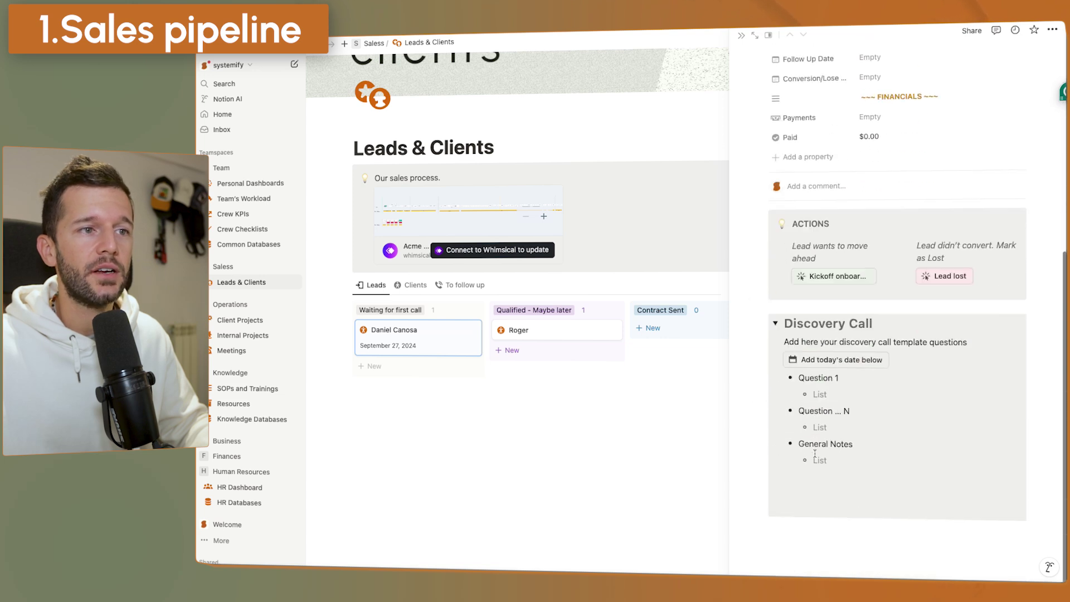
pyautogui.moveTo(819, 460); pyautogui.dragTo(843, 401)
pyautogui.click(838, 397)
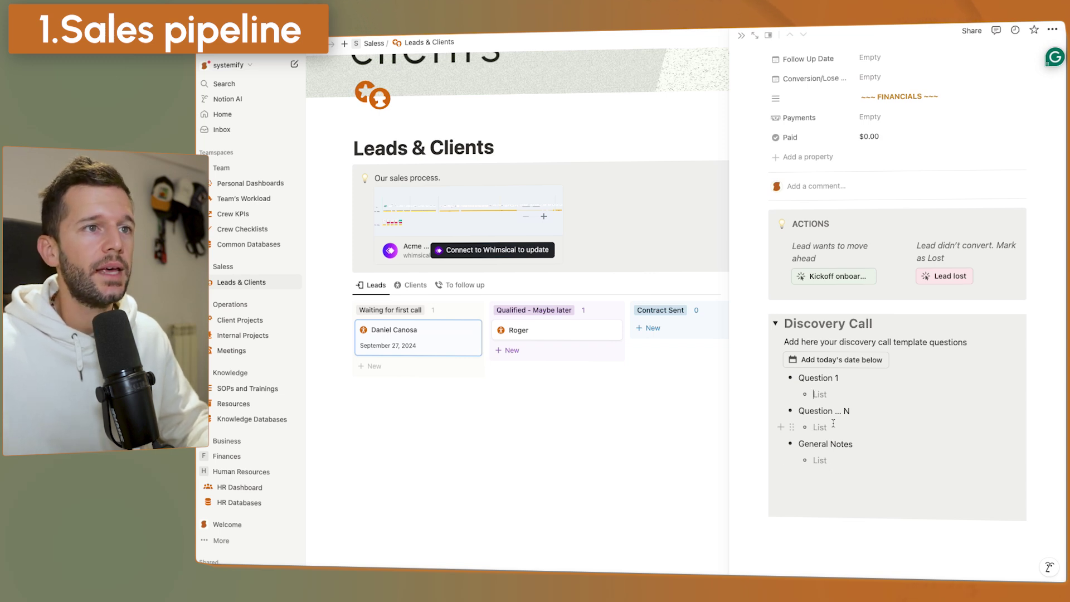
pyautogui.moveTo(728, 306); pyautogui.dragTo(599, 310)
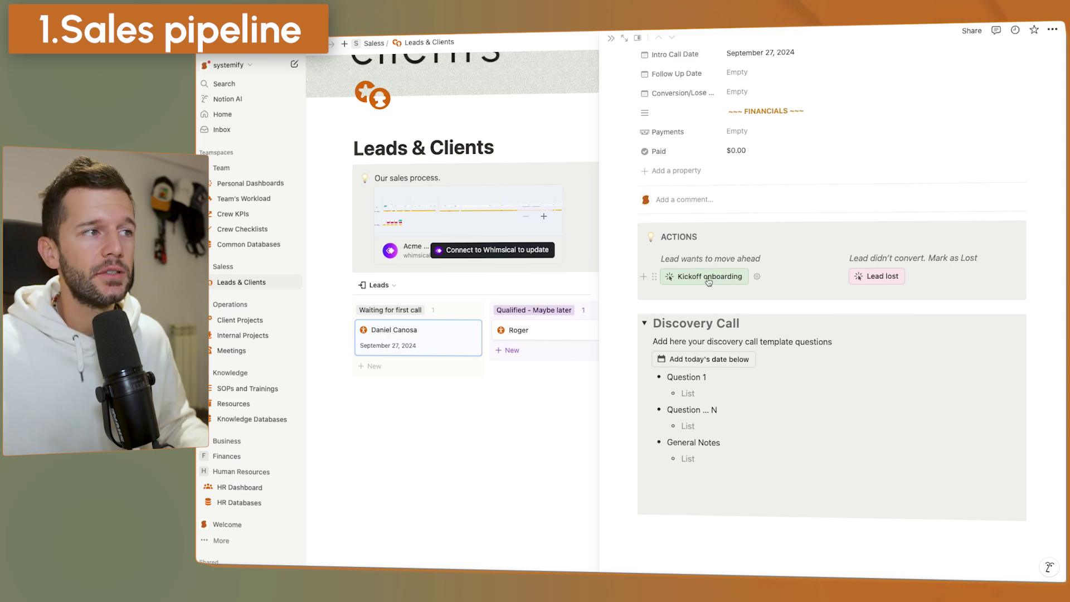
# Step: Paste the lead's email address into its Email property
pyautogui.scroll(5, 708, 281)
pyautogui.click(739, 144)
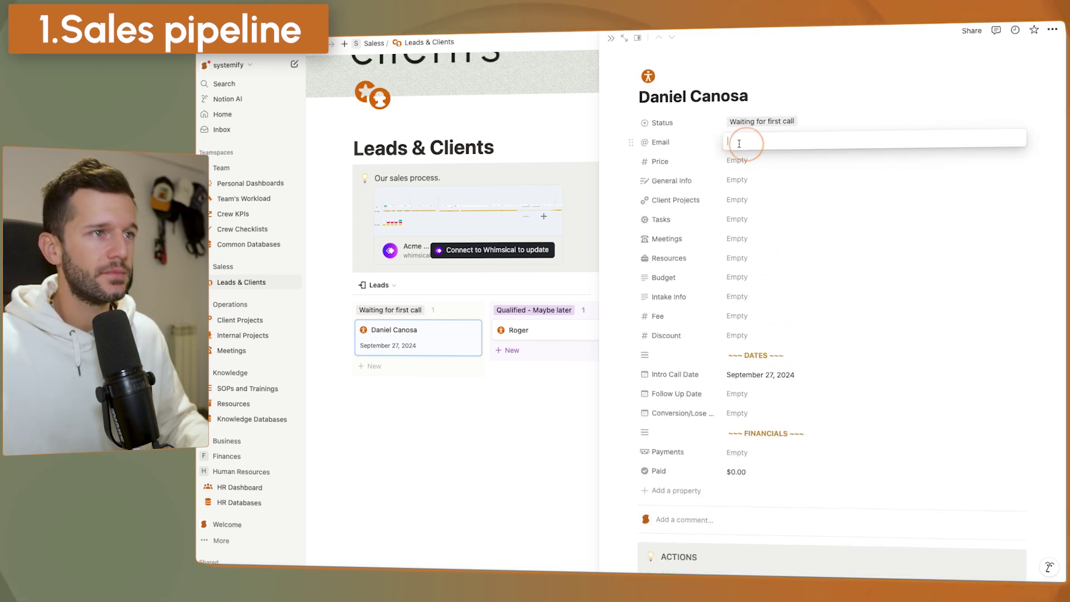
pyautogui.hotkey('ctrl', 'v')
pyautogui.press('Return')
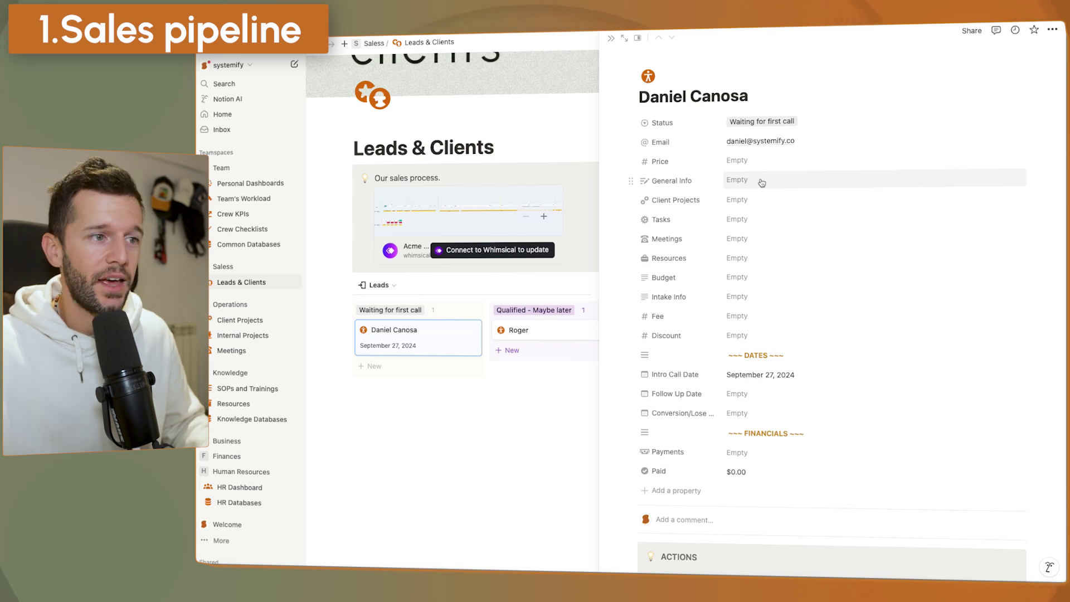
pyautogui.scroll(-1, 778, 269)
pyautogui.scroll(-5, 778, 269)
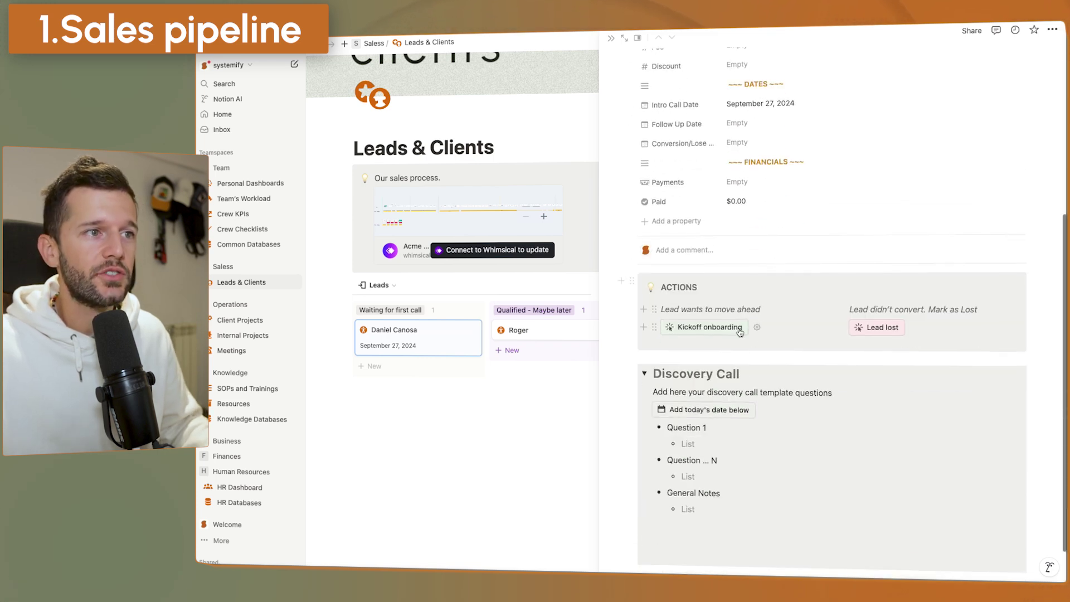
# Step: Kick off onboarding to send the contract, then drag the lead card into Converted
pyautogui.click(702, 329)
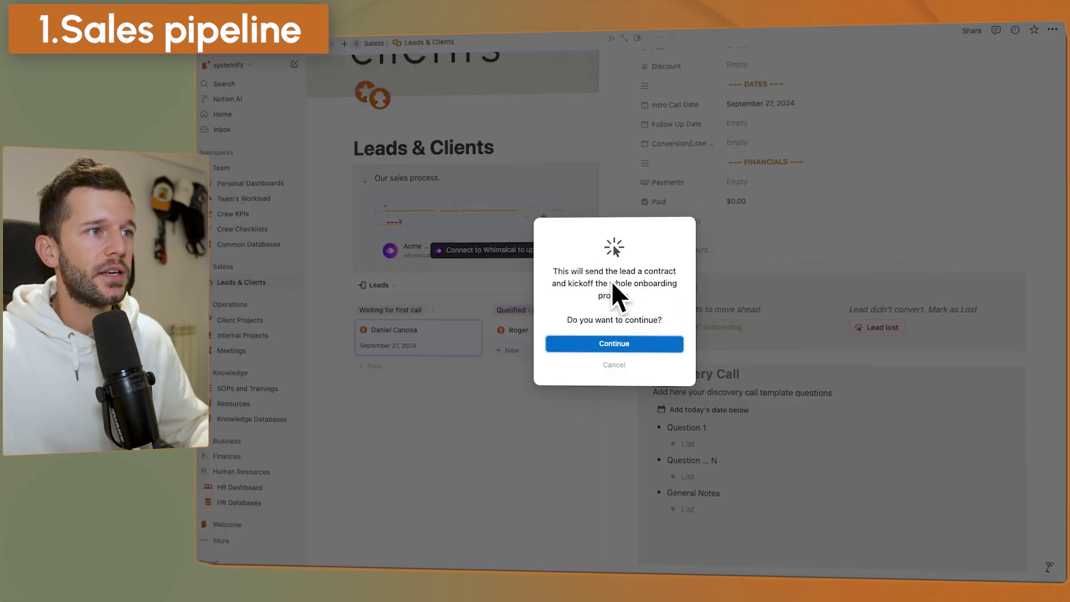
pyautogui.click(606, 345)
pyautogui.scroll(5, 722, 146)
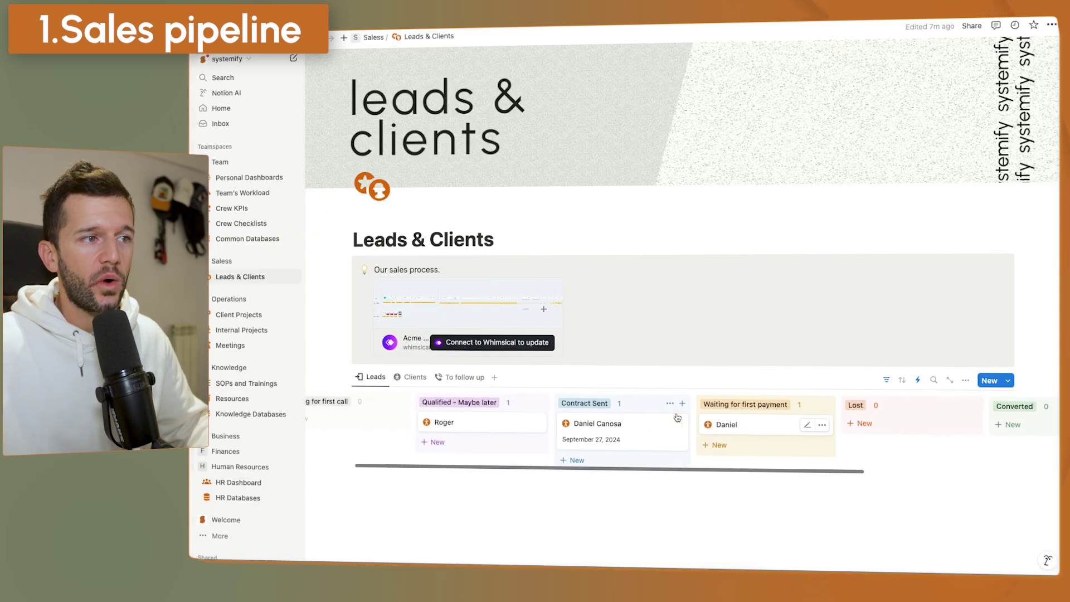
pyautogui.moveTo(585, 426); pyautogui.dragTo(944, 410)
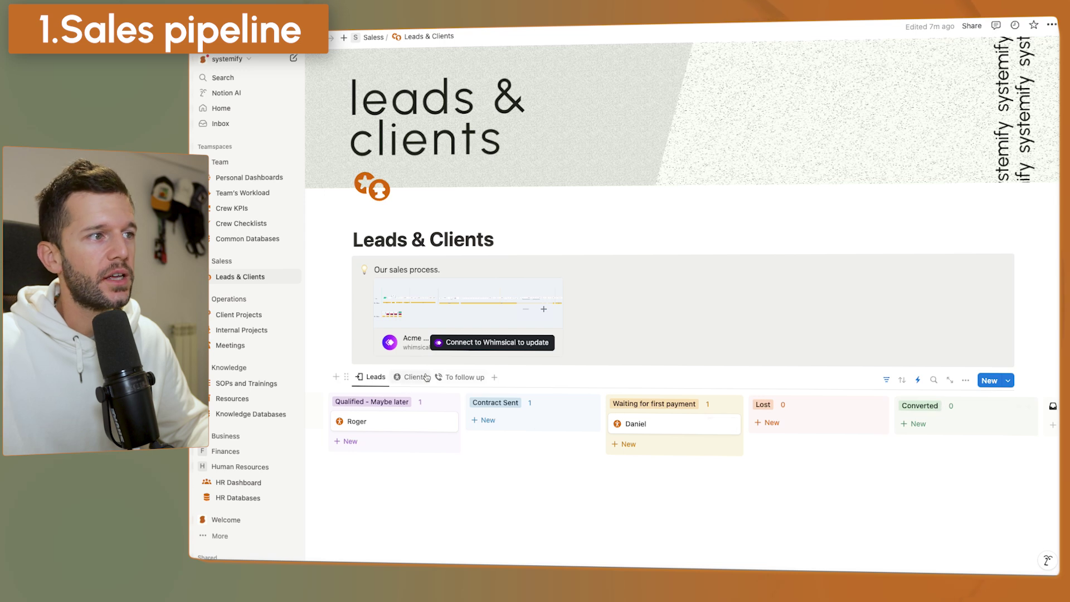
# Step: In the Clients view, inspect the automation that creates a New Project, then go to Client Projects
pyautogui.click(424, 378)
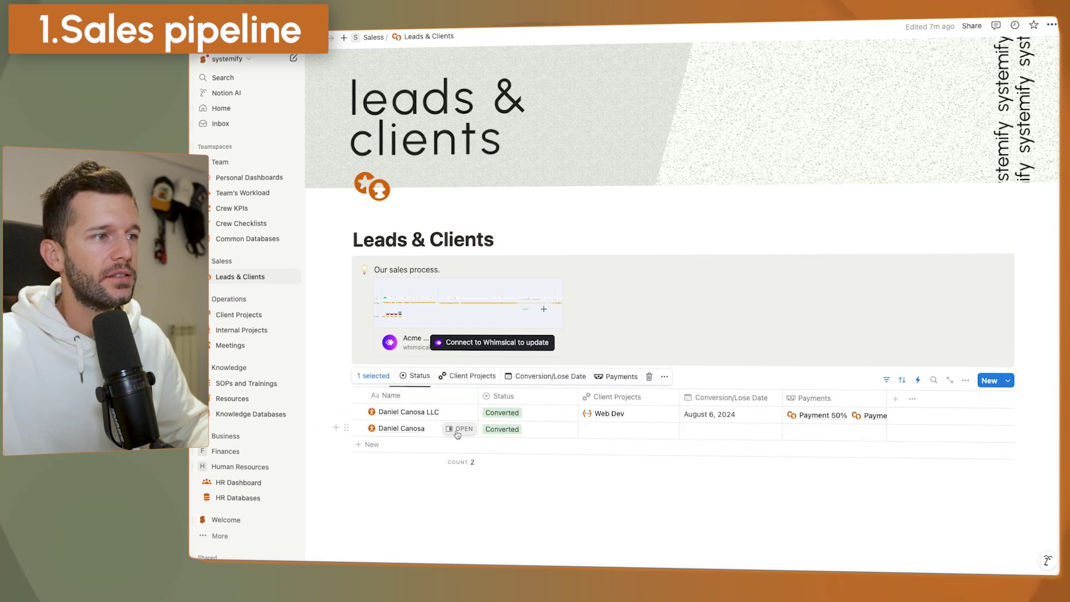
pyautogui.scroll(-2, 529, 368)
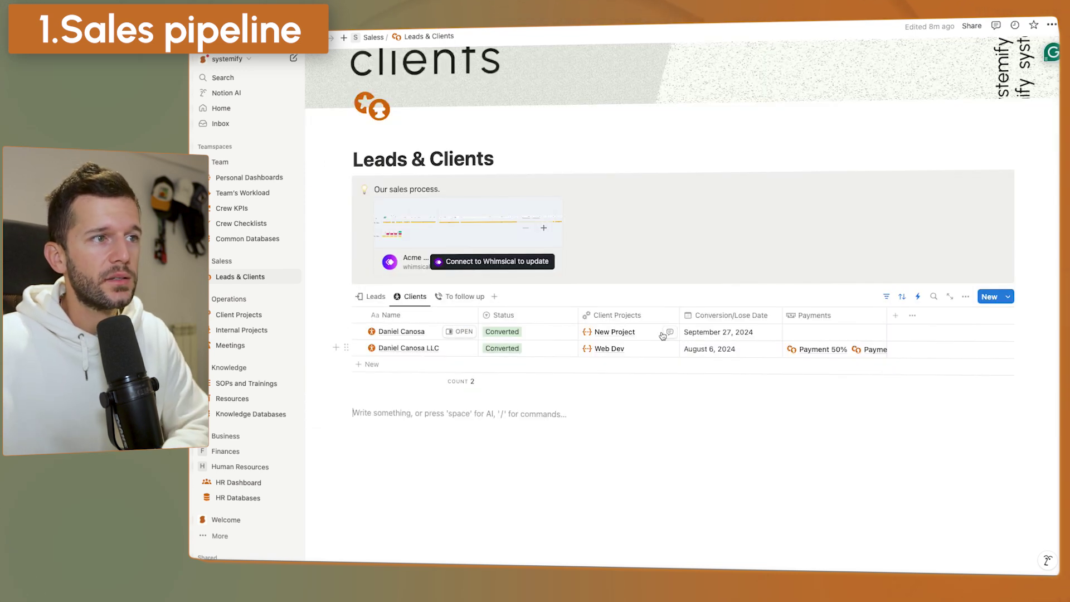
pyautogui.click(925, 298)
pyautogui.click(959, 337)
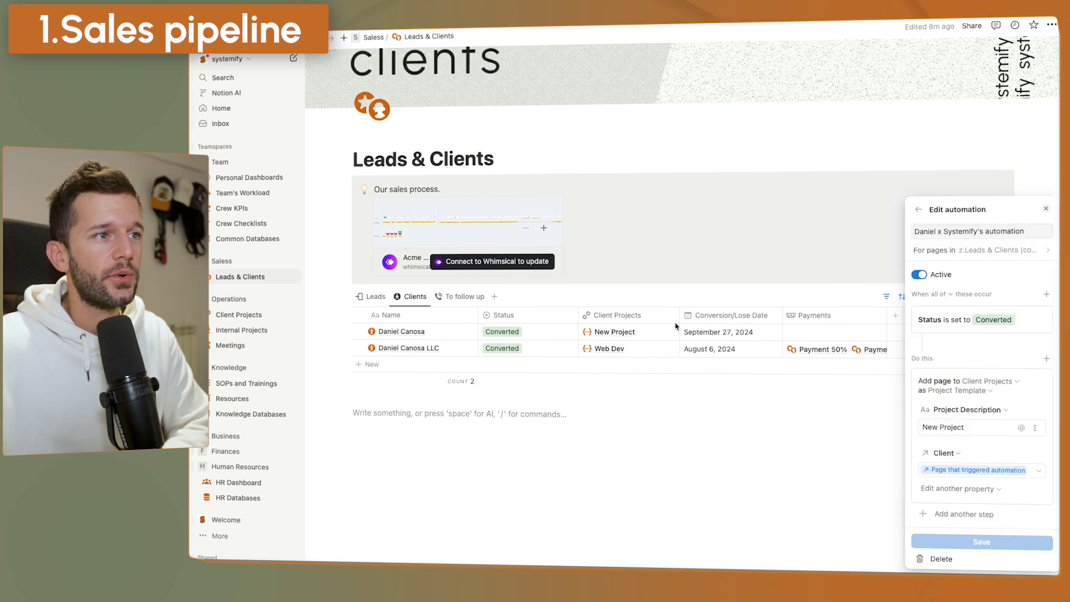
pyautogui.click(1047, 209)
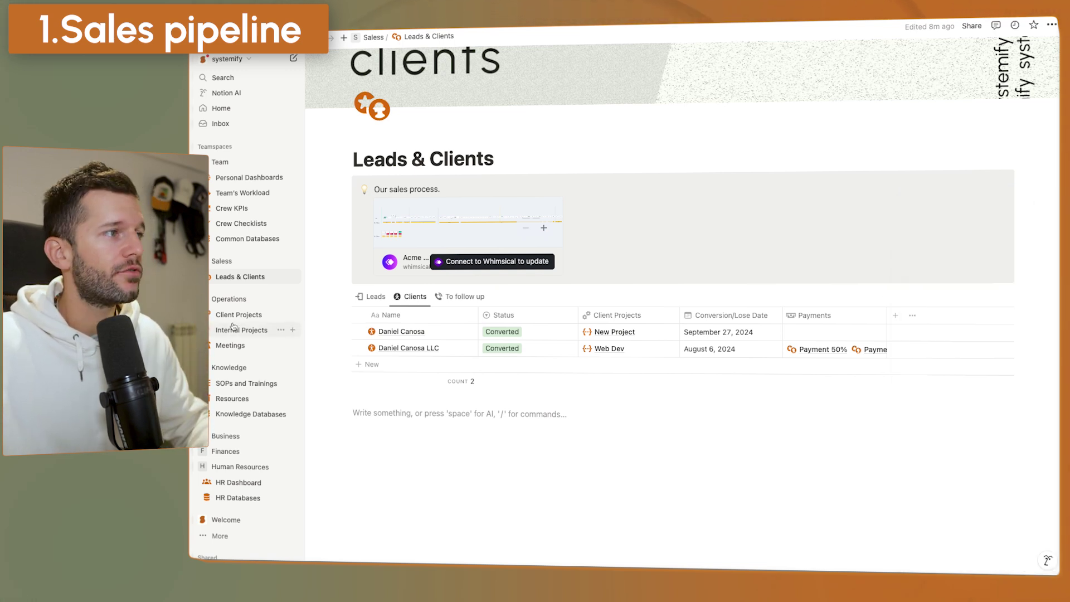
pyautogui.click(246, 318)
pyautogui.scroll(-2, 534, 333)
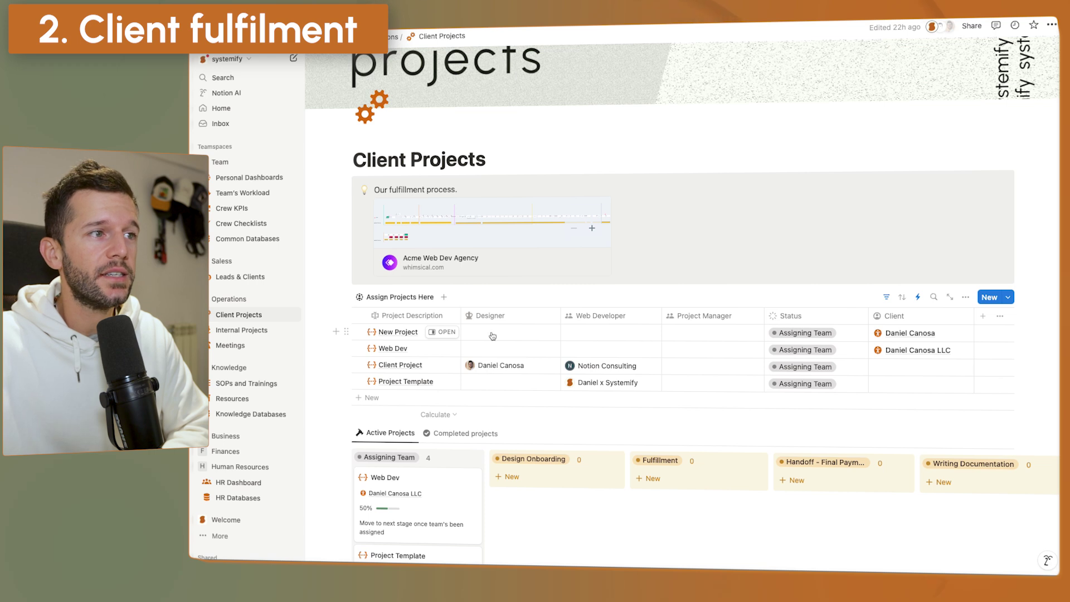
# Step: Assign yourself as designer, plus a web developer and a project manager, to New Project
pyautogui.scroll(-3, 518, 251)
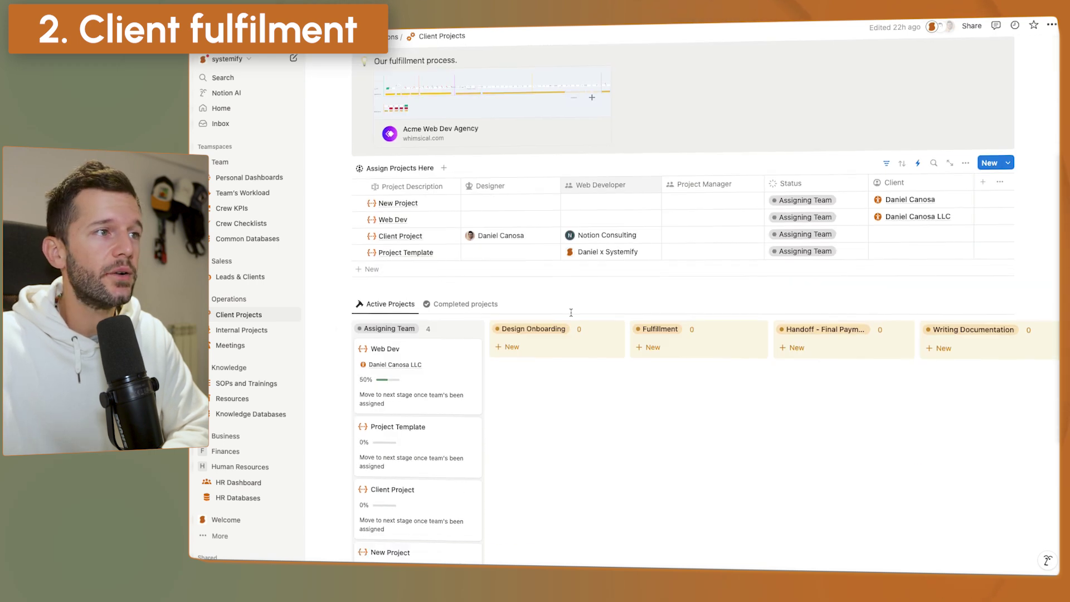
pyautogui.scroll(1, 510, 205)
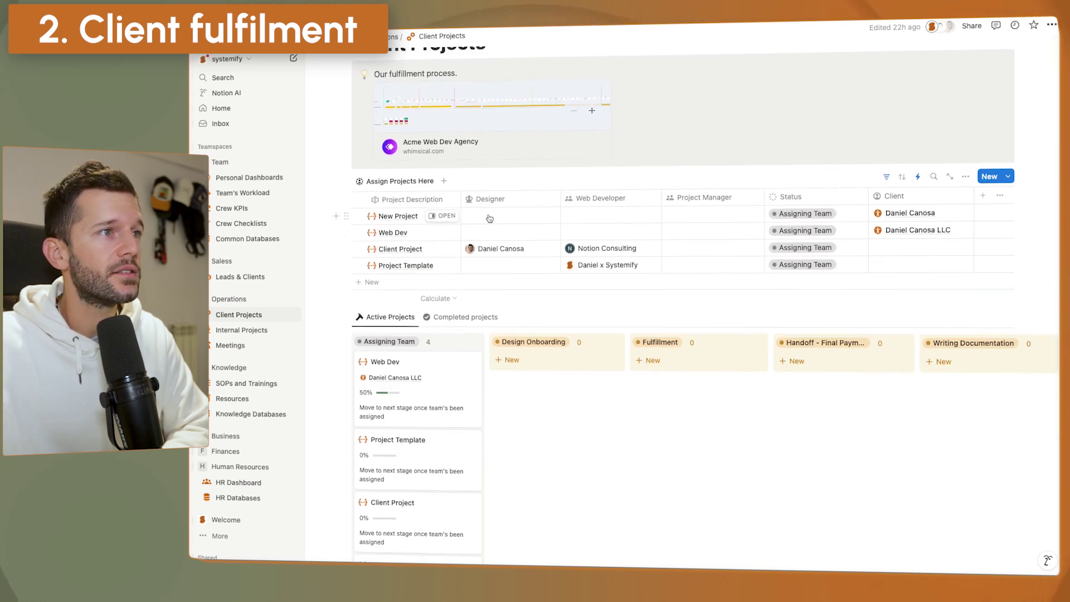
pyautogui.click(488, 215)
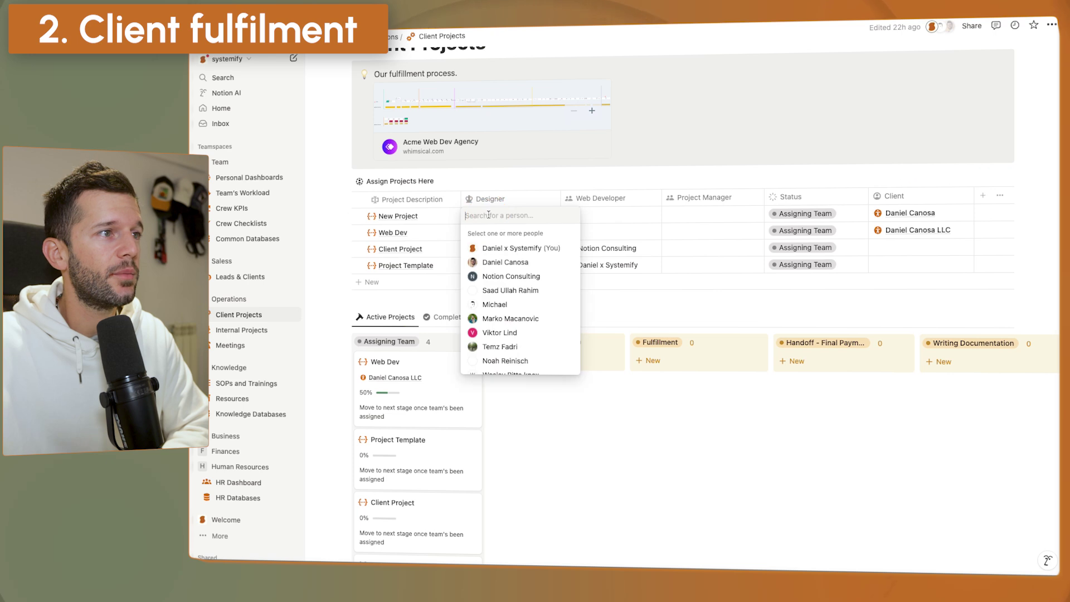
pyautogui.click(504, 248)
pyautogui.click(634, 217)
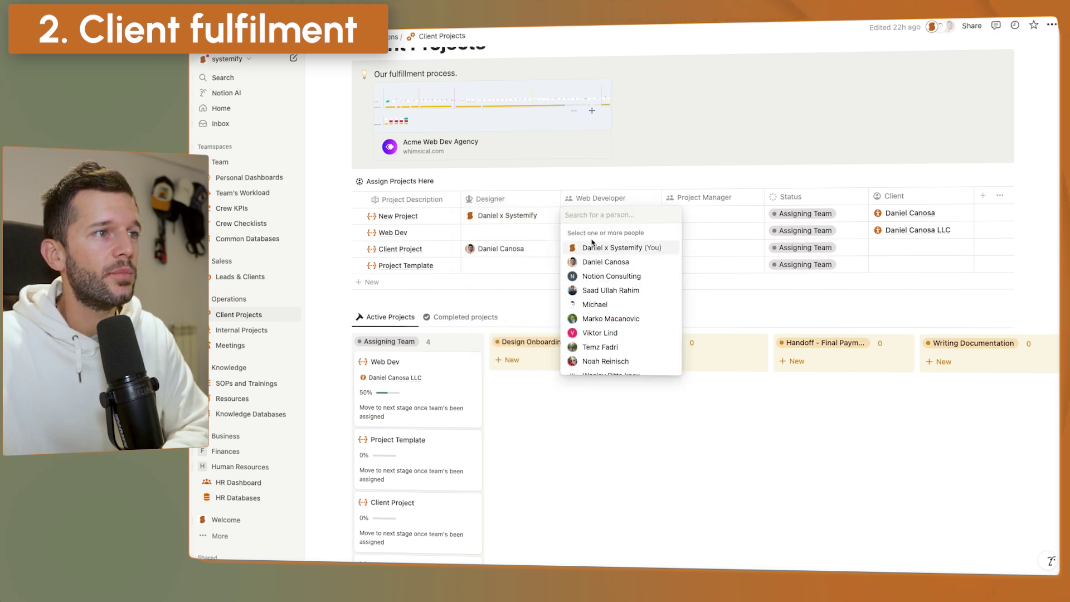
pyautogui.click(611, 276)
pyautogui.click(753, 214)
pyautogui.click(696, 214)
pyautogui.click(713, 261)
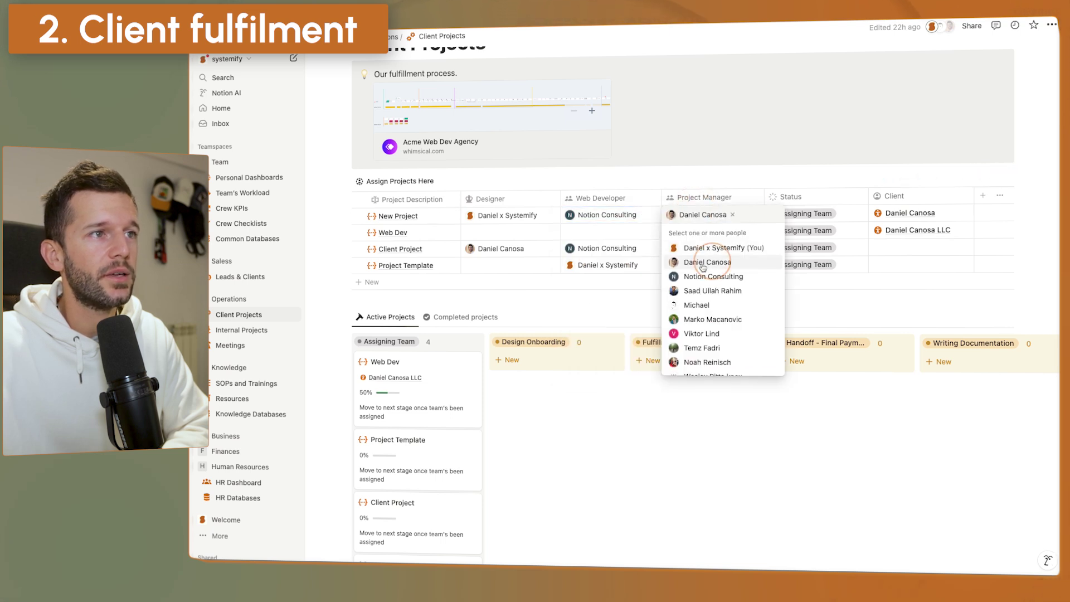
pyautogui.click(617, 305)
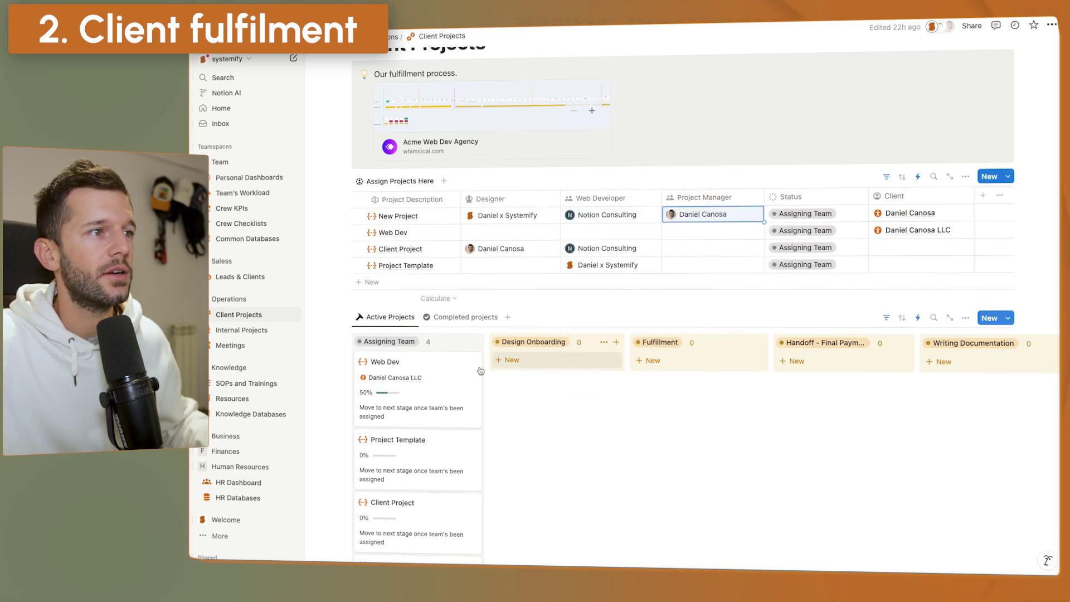
pyautogui.scroll(-3, 418, 446)
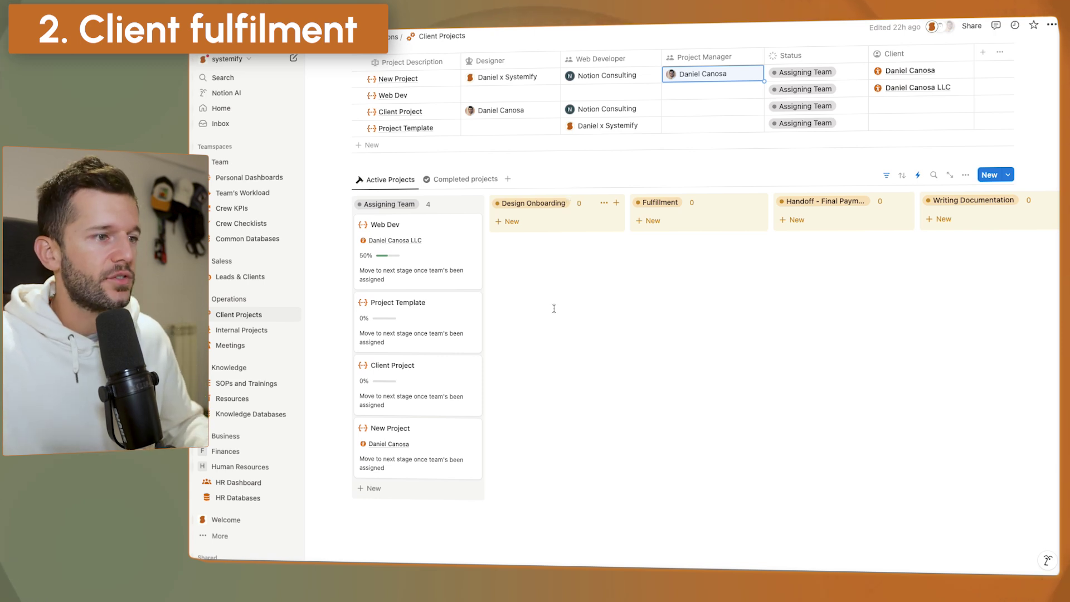
pyautogui.press('super+Tab')
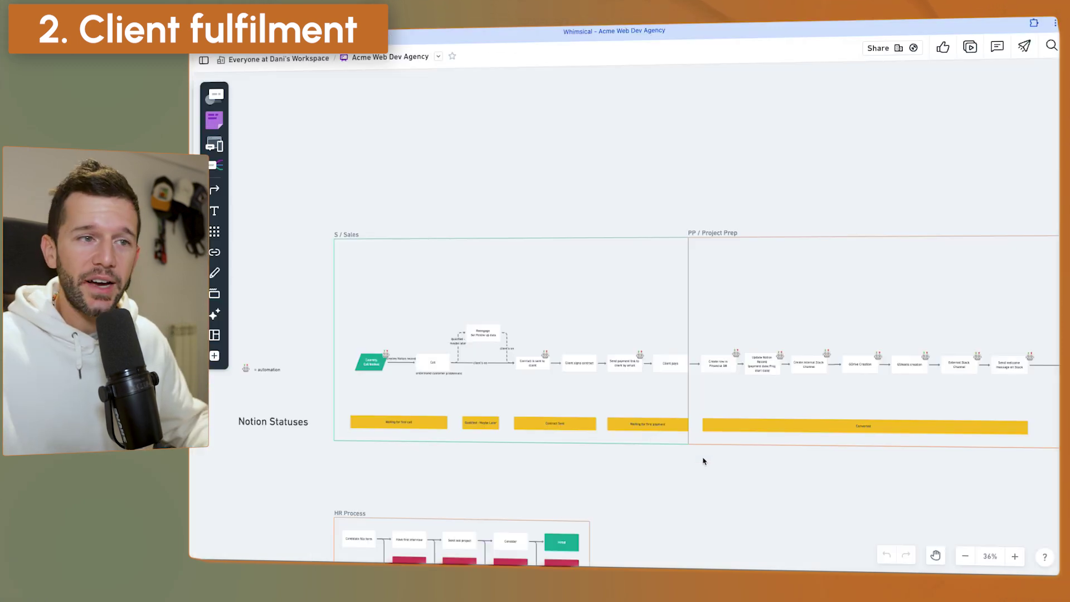
pyautogui.hscroll(15, 740, 406)
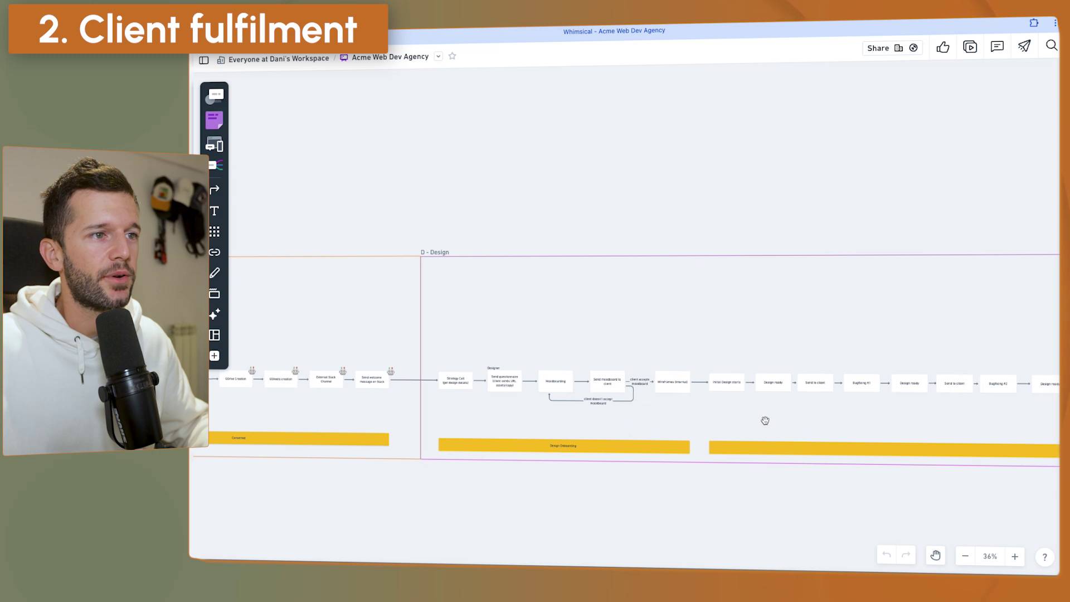
pyautogui.hscroll(10, 732, 425)
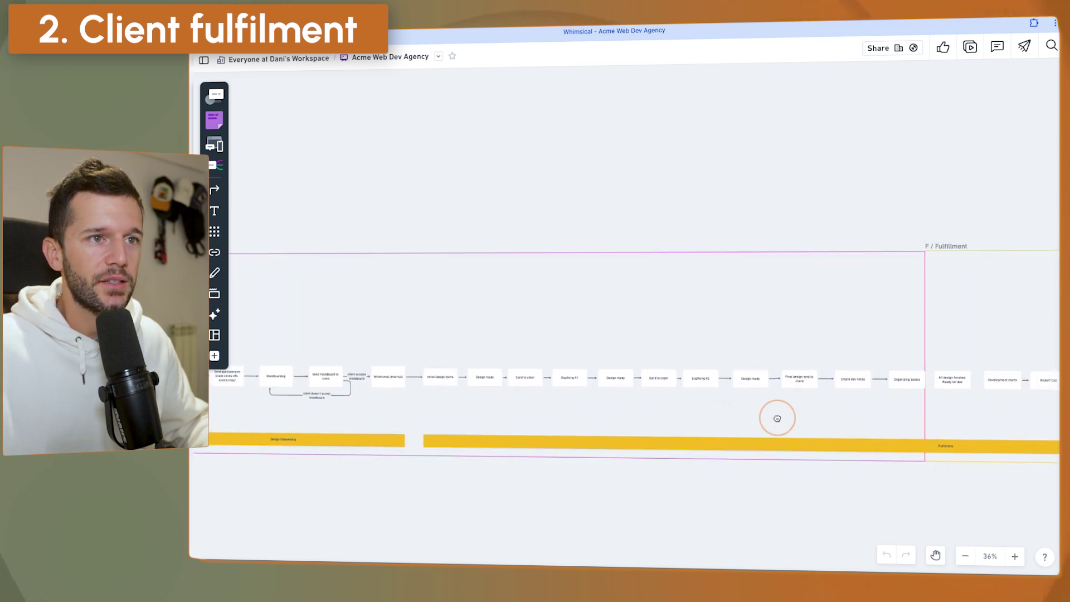
pyautogui.hscroll(-6, 783, 415)
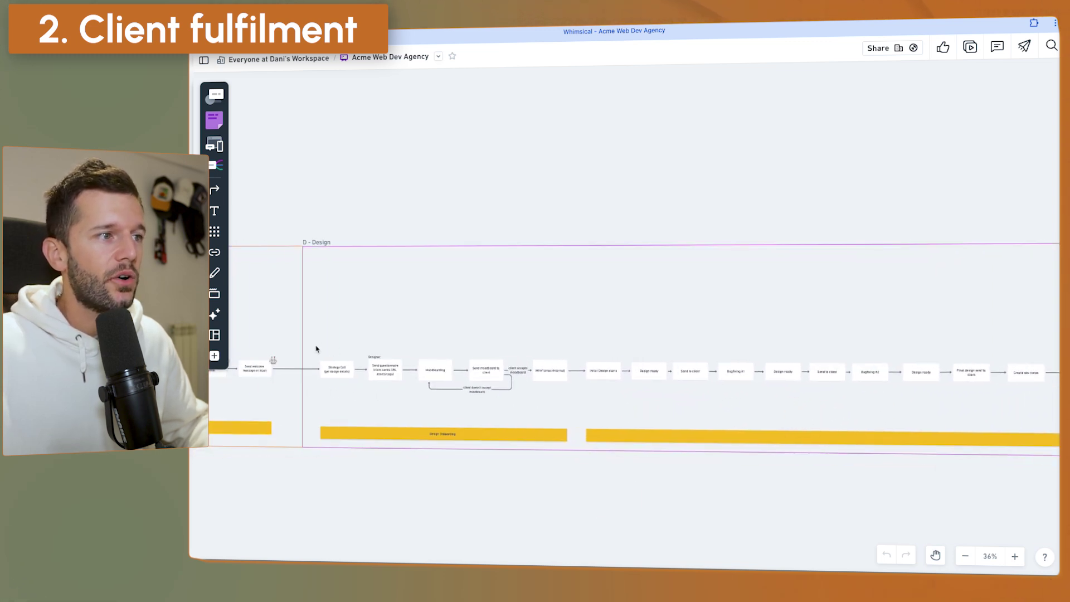
pyautogui.keyDown('super'); pyautogui.scroll(5, 319, 364); pyautogui.keyUp('super')
pyautogui.keyDown('super'); pyautogui.scroll(1, 382, 406); pyautogui.keyUp('super')
pyautogui.scroll(-2, 382, 334)
pyautogui.moveTo(364, 257); pyautogui.dragTo(897, 399)
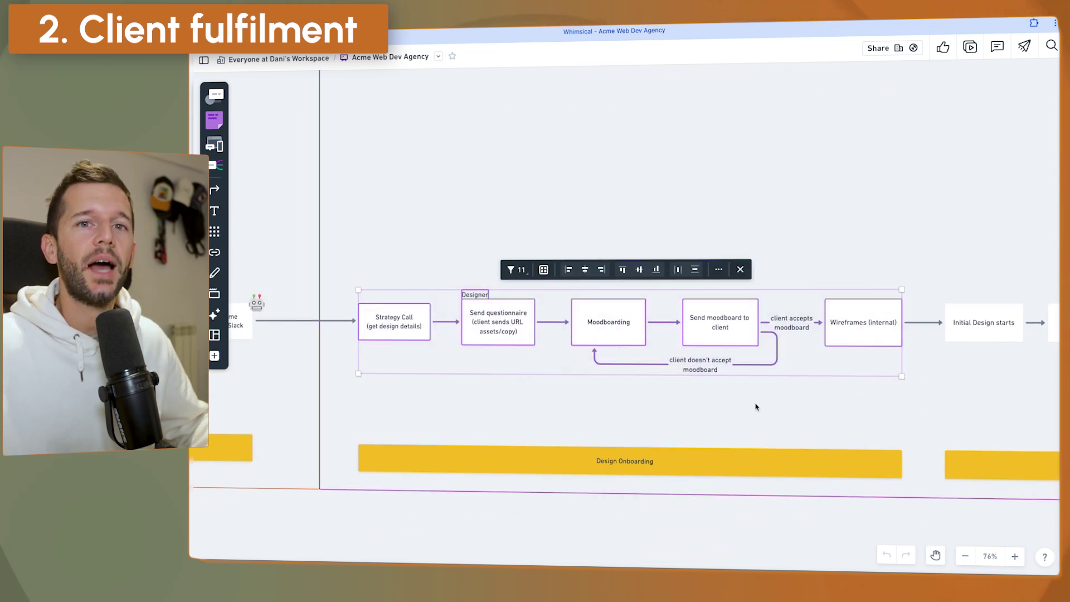
pyautogui.click(804, 409)
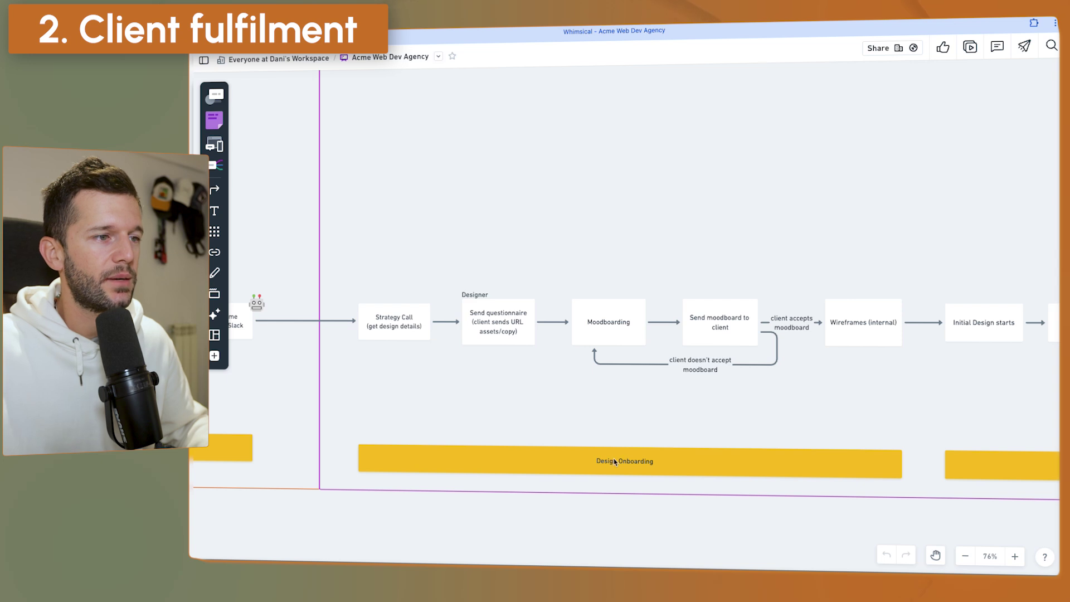
pyautogui.click(602, 469)
pyautogui.click(719, 533)
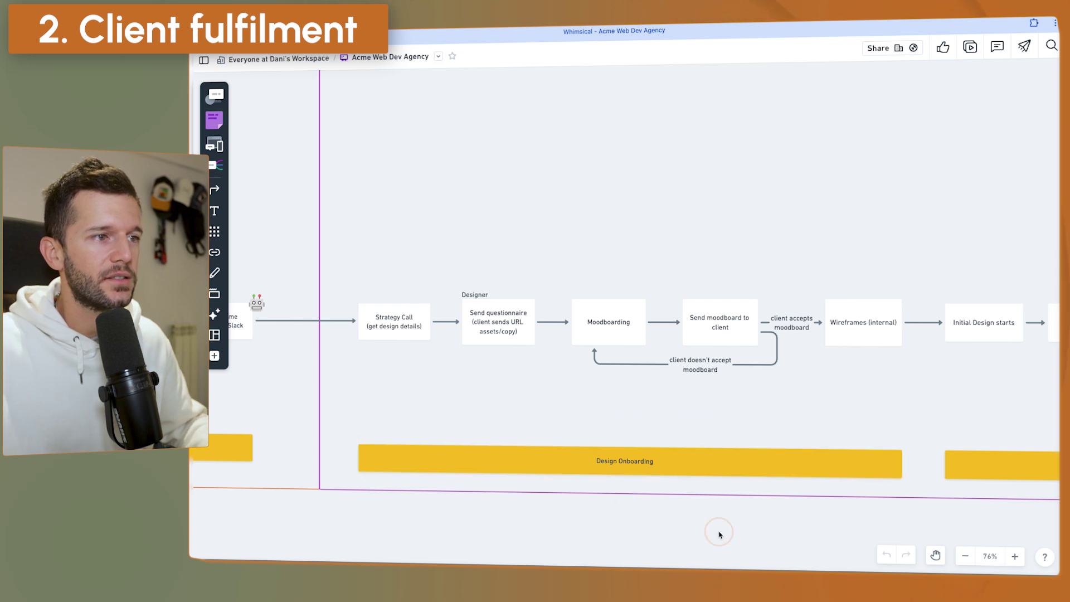
pyautogui.press('super+Tab')
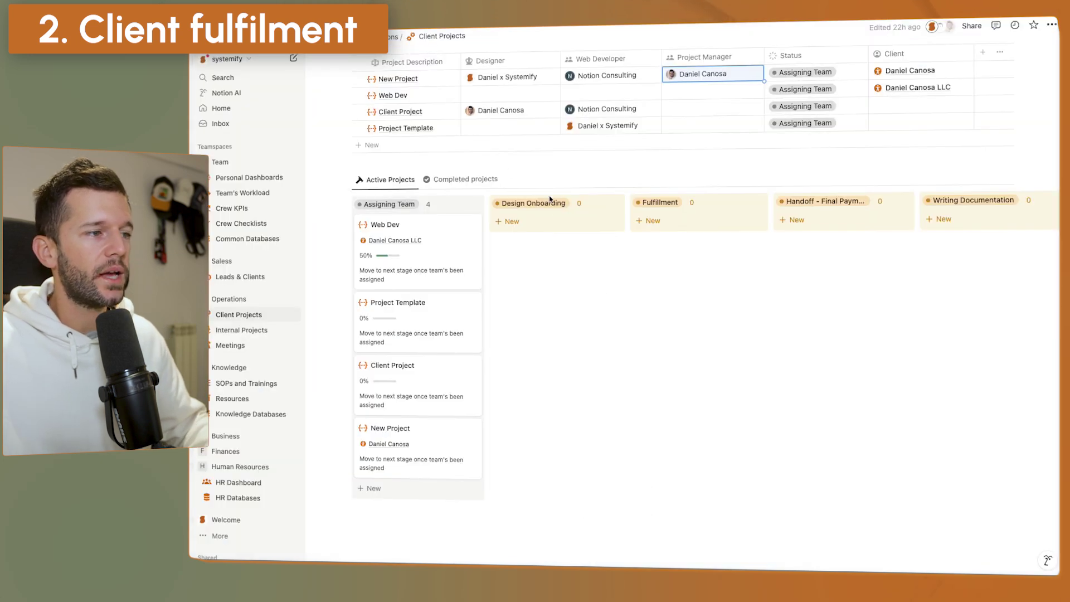
# Step: Open New Project in side peek and review its team, status, and empty Tasks and Meetings tables
pyautogui.click(466, 457)
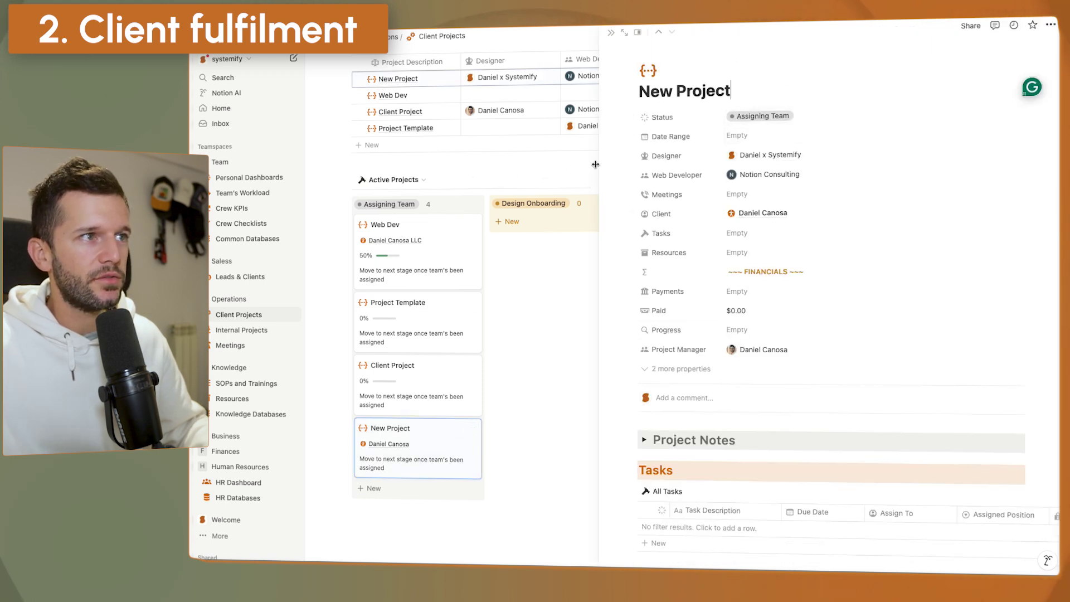
pyautogui.scroll(-4, 666, 452)
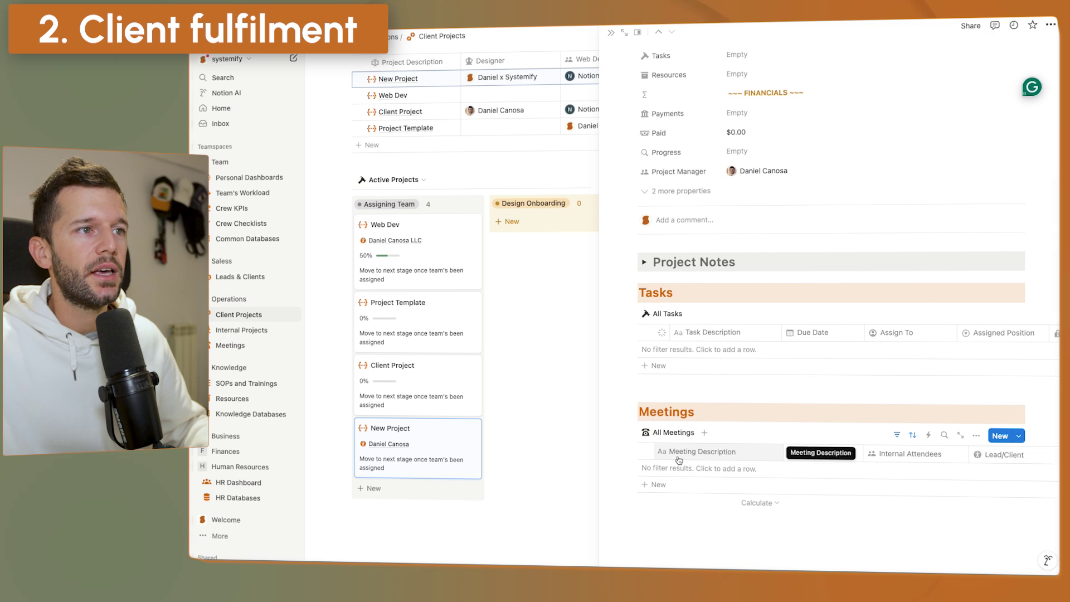
pyautogui.scroll(1, 677, 452)
pyautogui.scroll(-1, 698, 298)
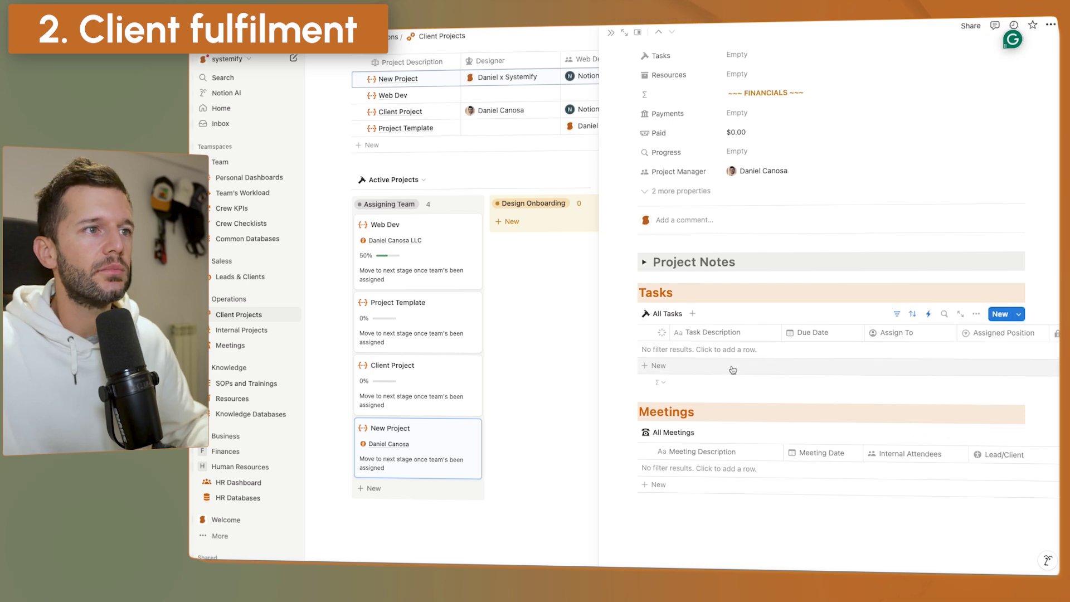
pyautogui.scroll(1, 688, 440)
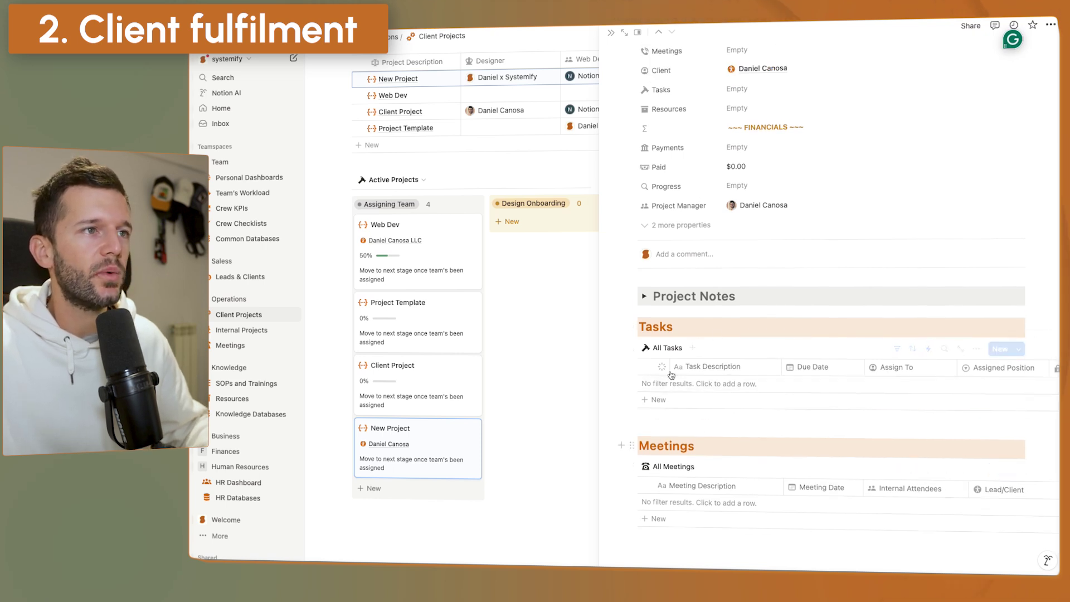
pyautogui.scroll(1, 424, 443)
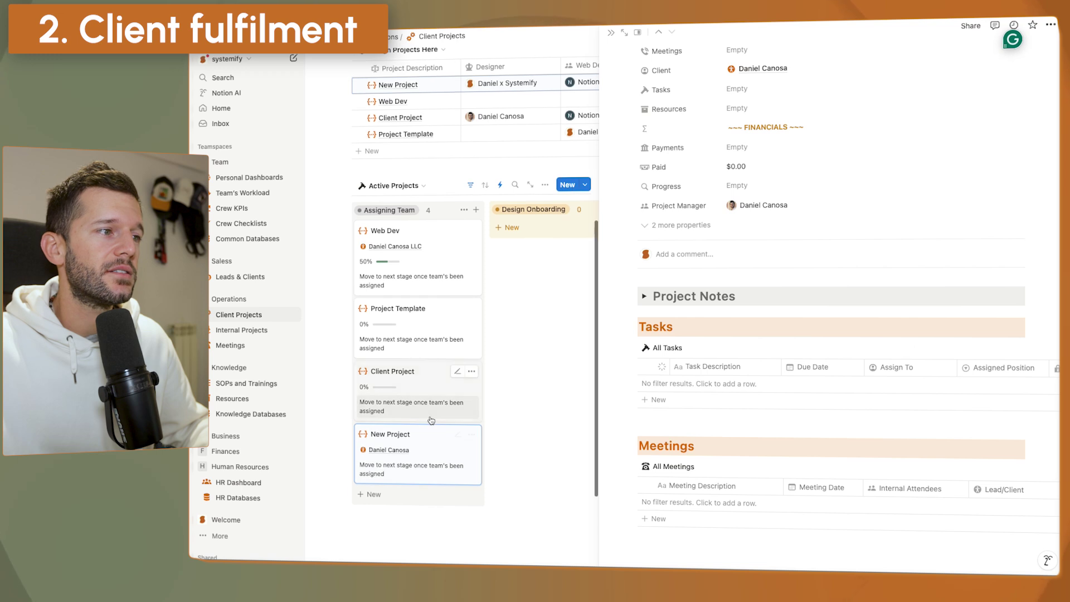
pyautogui.scroll(3, 715, 380)
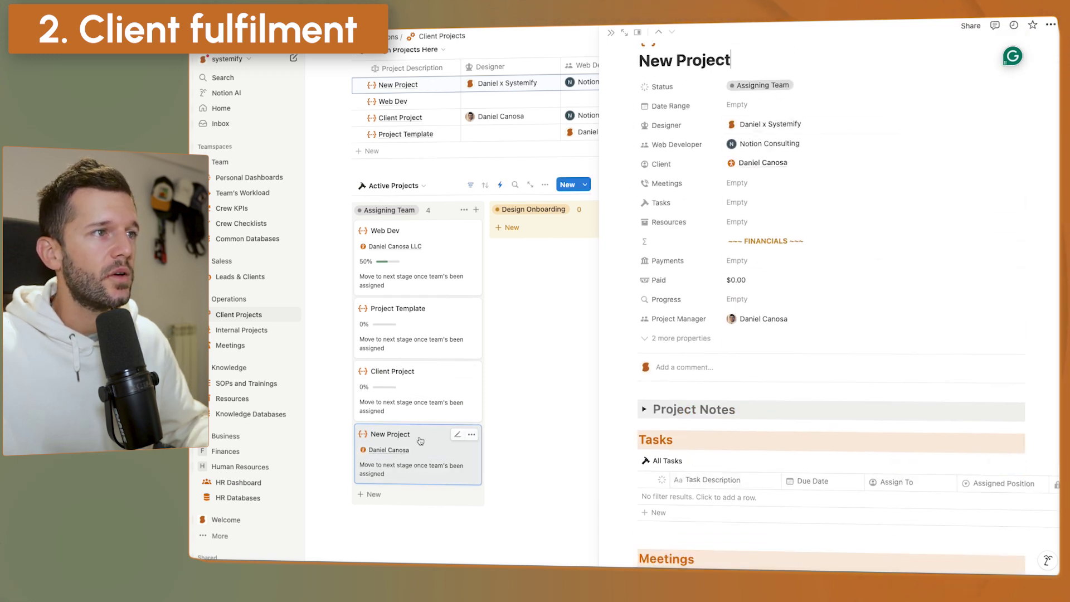
pyautogui.moveTo(420, 438); pyautogui.dragTo(406, 478)
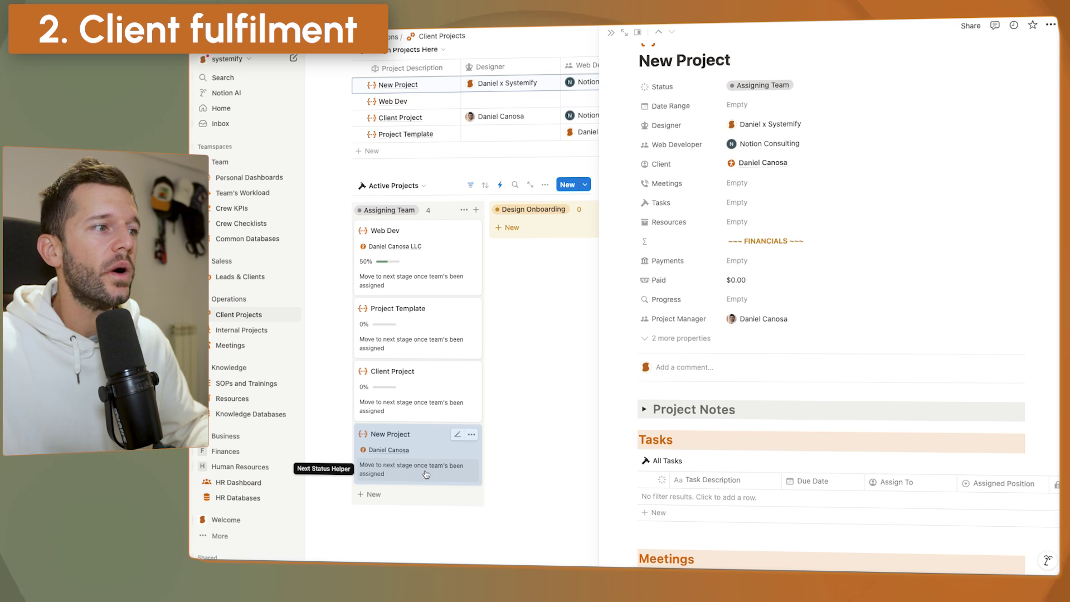
# Step: Drag New Project into Design Onboarding and review its three auto-created tasks and assigned roles
pyautogui.moveTo(428, 441); pyautogui.dragTo(553, 230)
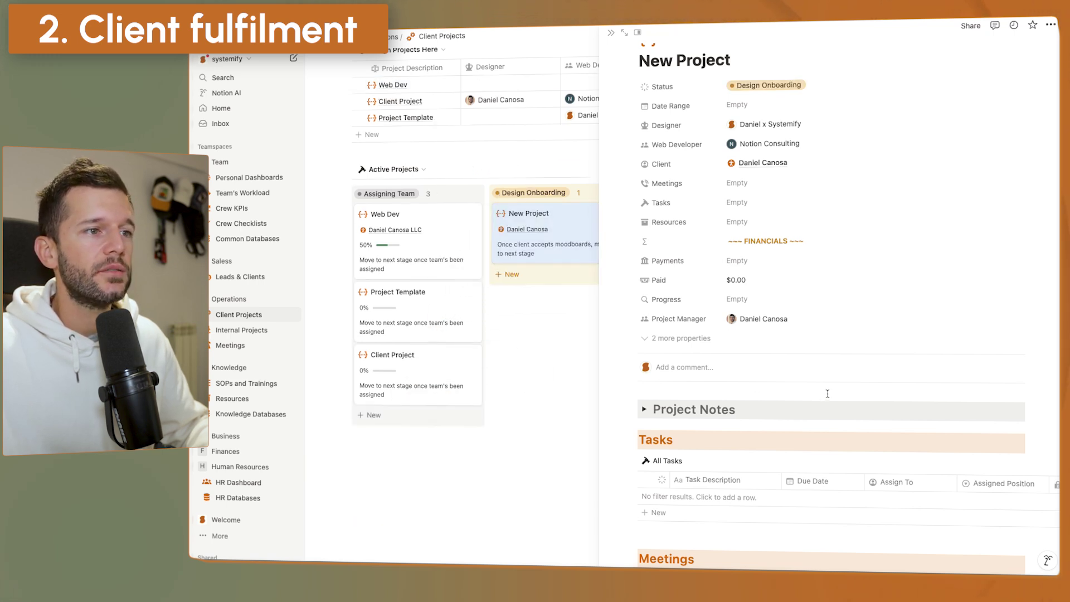
pyautogui.scroll(-2, 826, 390)
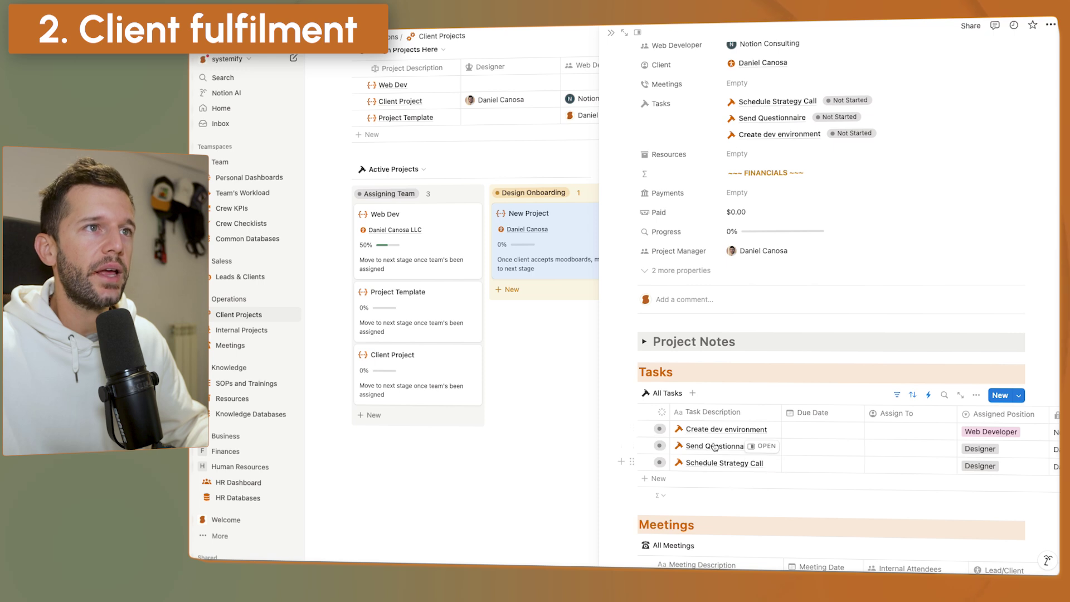
pyautogui.hscroll(3, 705, 447)
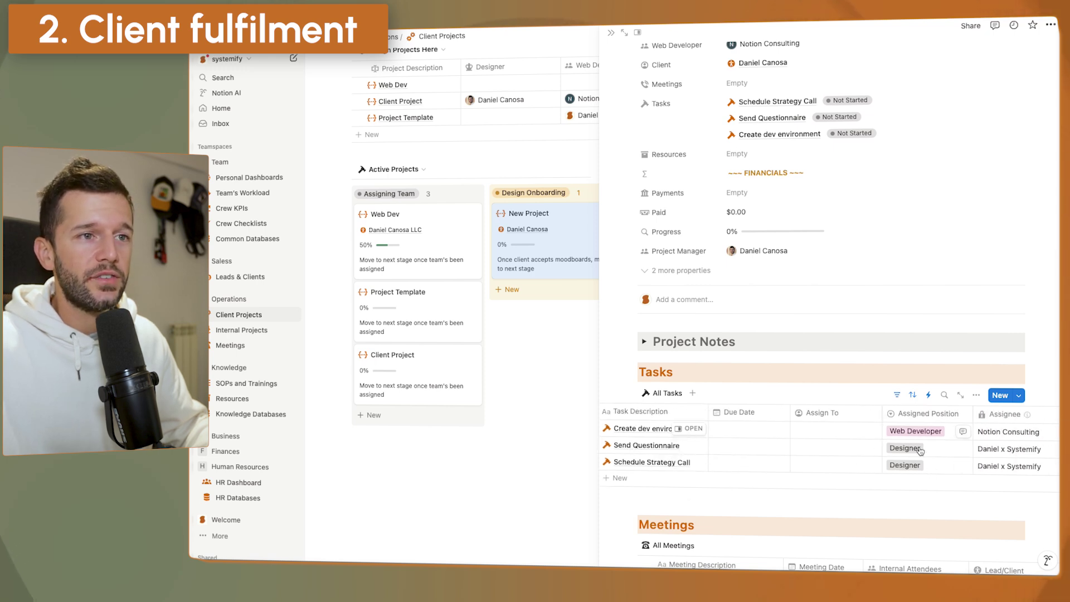
pyautogui.hscroll(5, 893, 442)
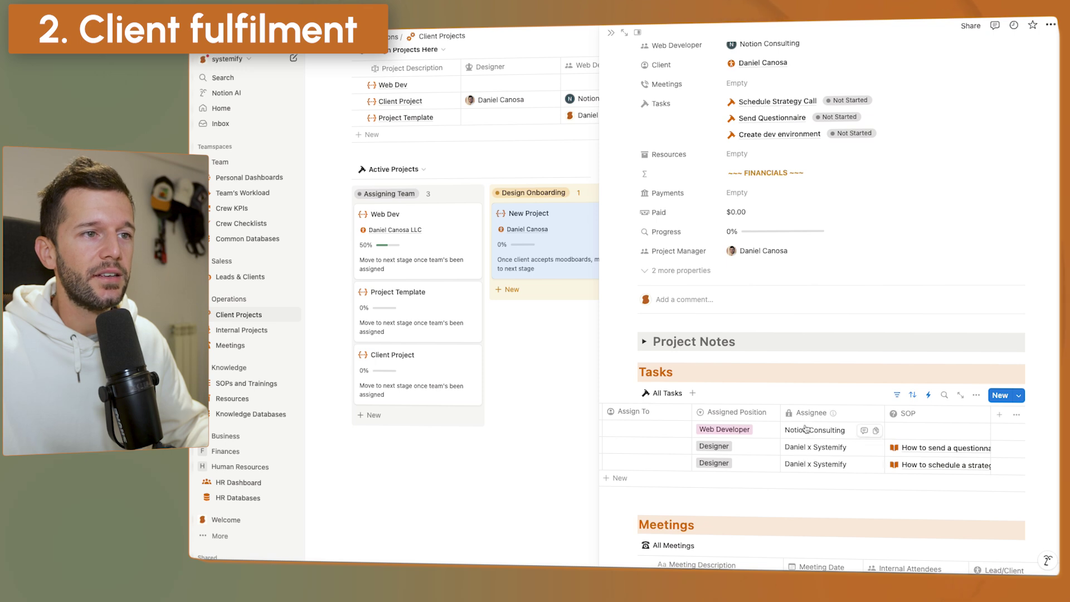
pyautogui.scroll(2, 805, 441)
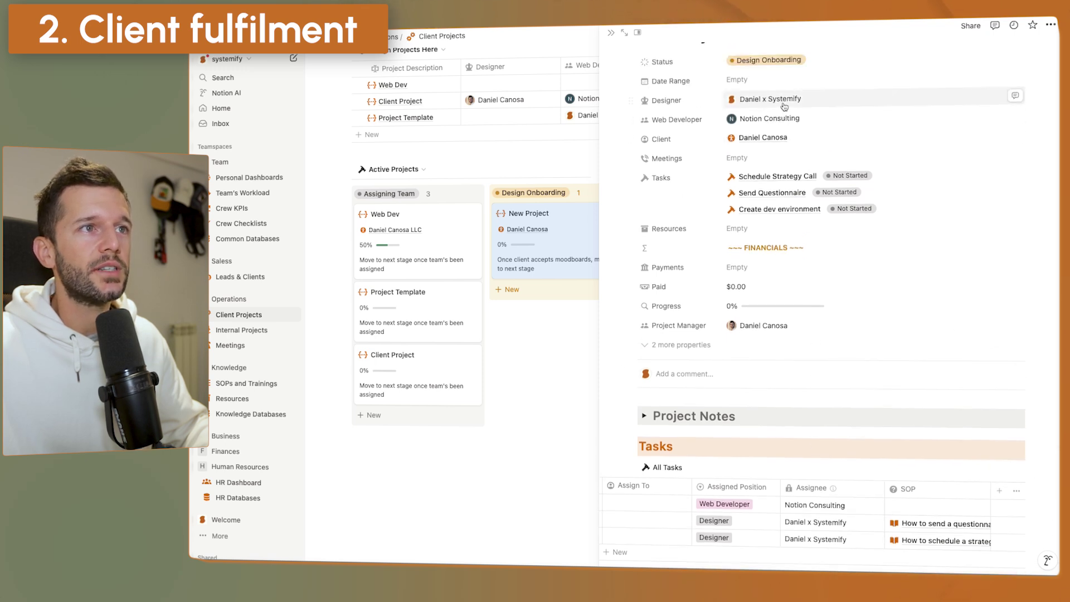
pyautogui.scroll(-2, 796, 422)
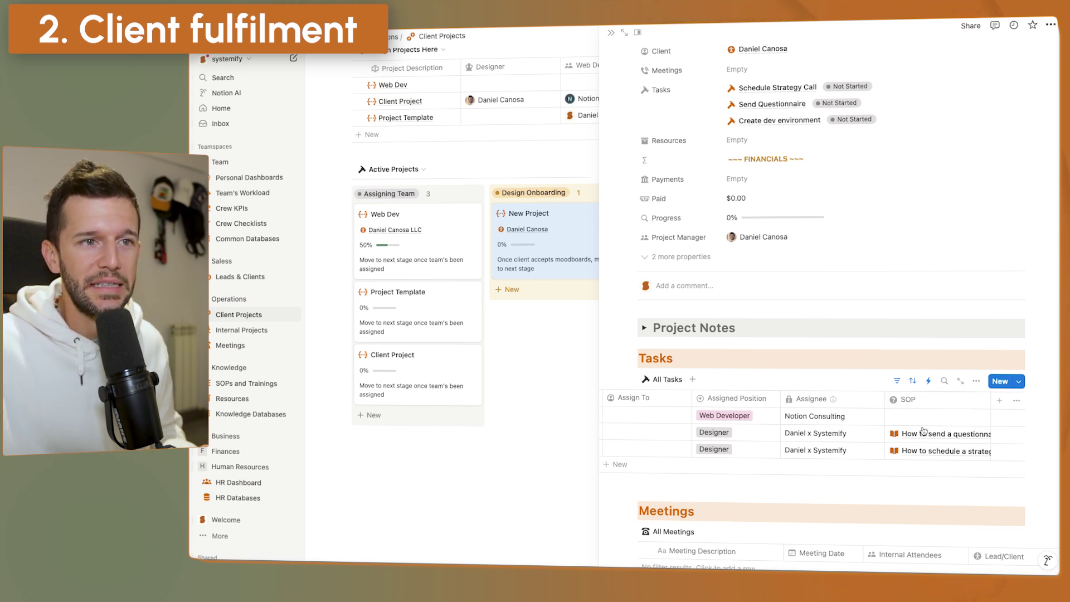
pyautogui.hscroll(-5, 836, 439)
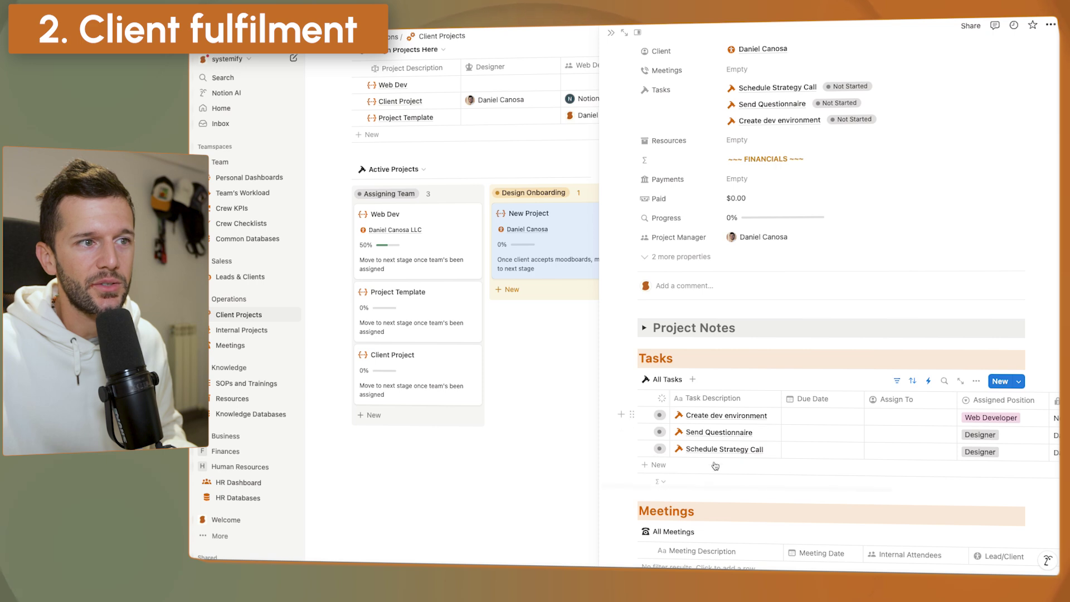
pyautogui.hscroll(5, 757, 440)
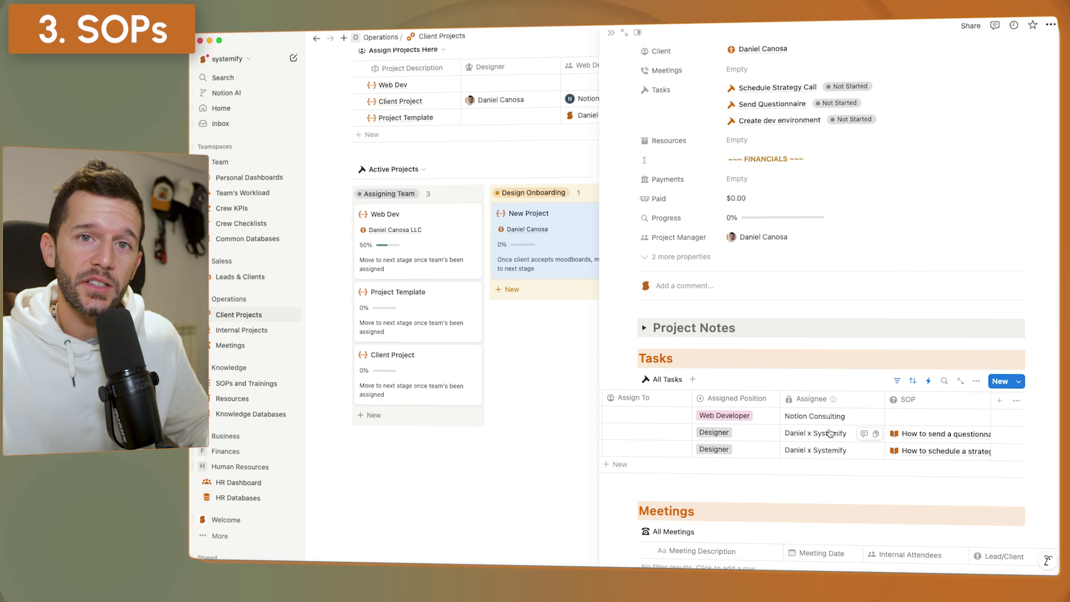
# Step: Open the SOP page linked to the questionnaire task
pyautogui.hscroll(-5, 839, 430)
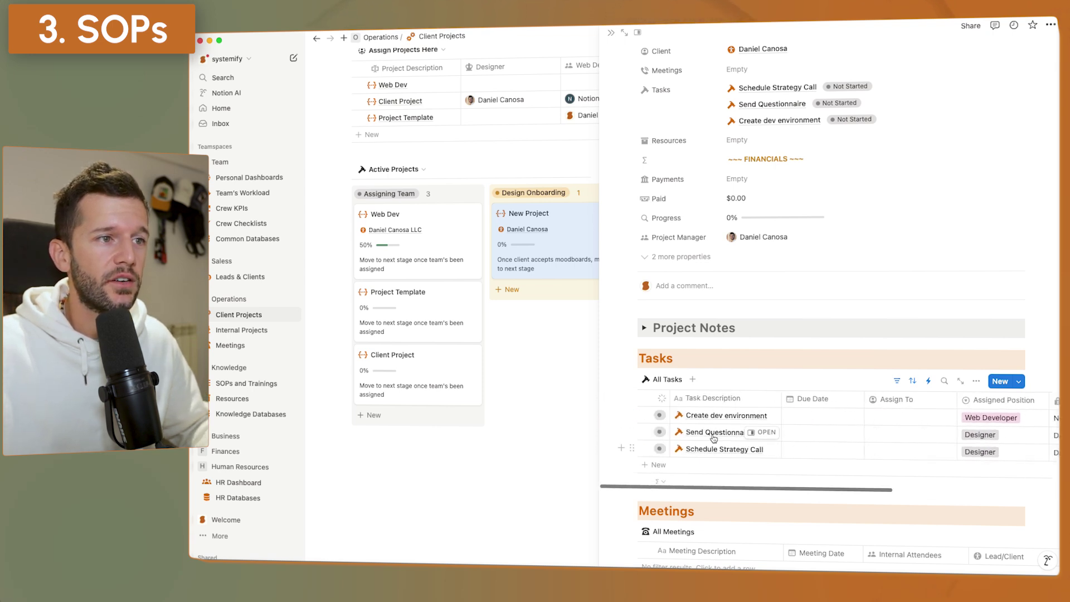
pyautogui.hscroll(5, 772, 436)
pyautogui.click(926, 436)
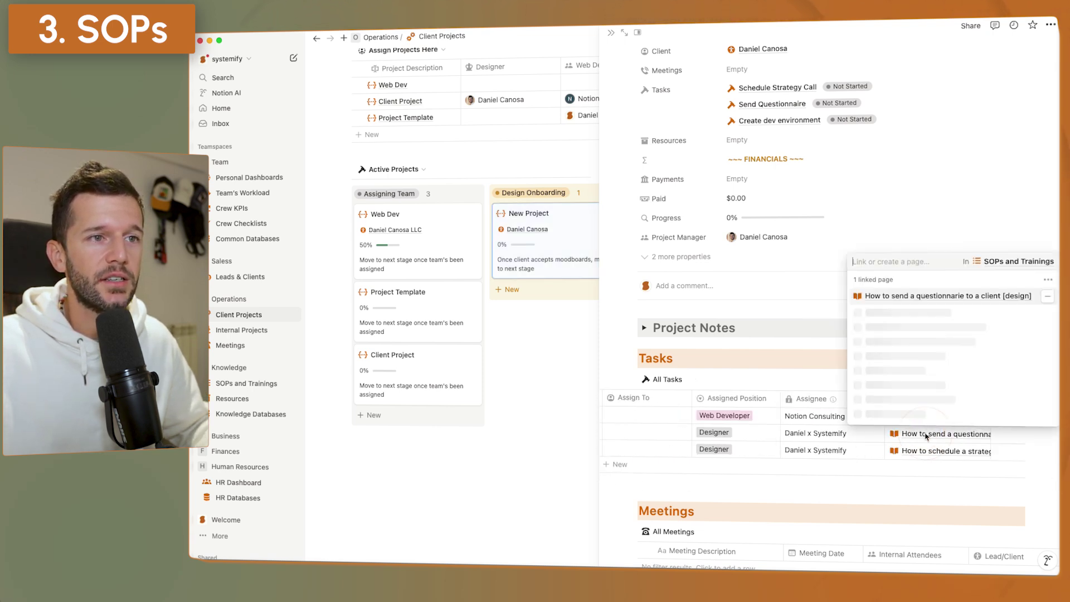
pyautogui.click(939, 301)
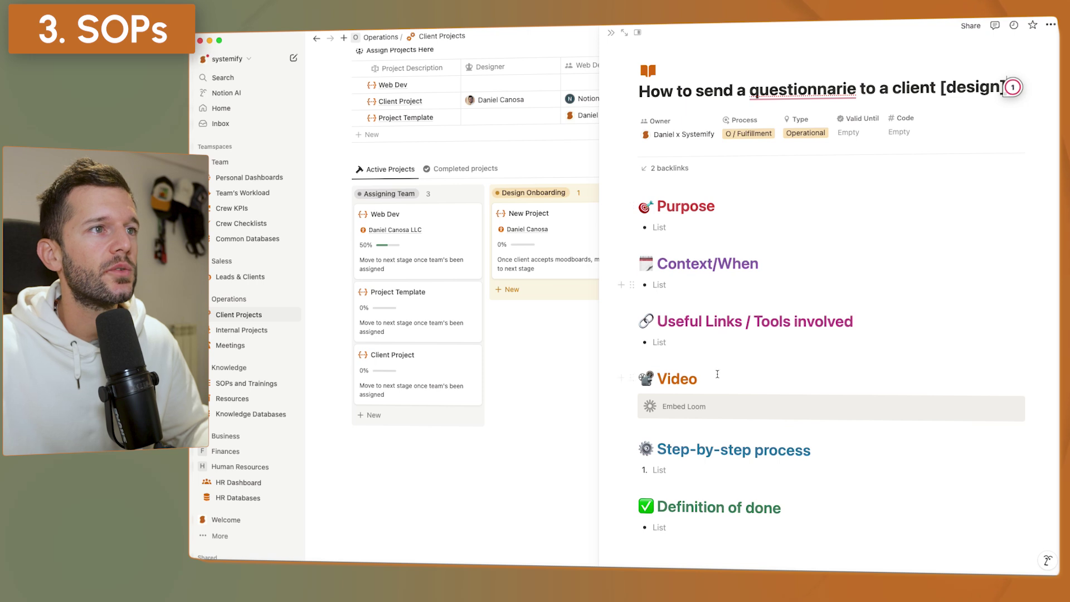
# Step: Browse the SOPs and Trainings database down to its Fulfillment group
pyautogui.click(238, 383)
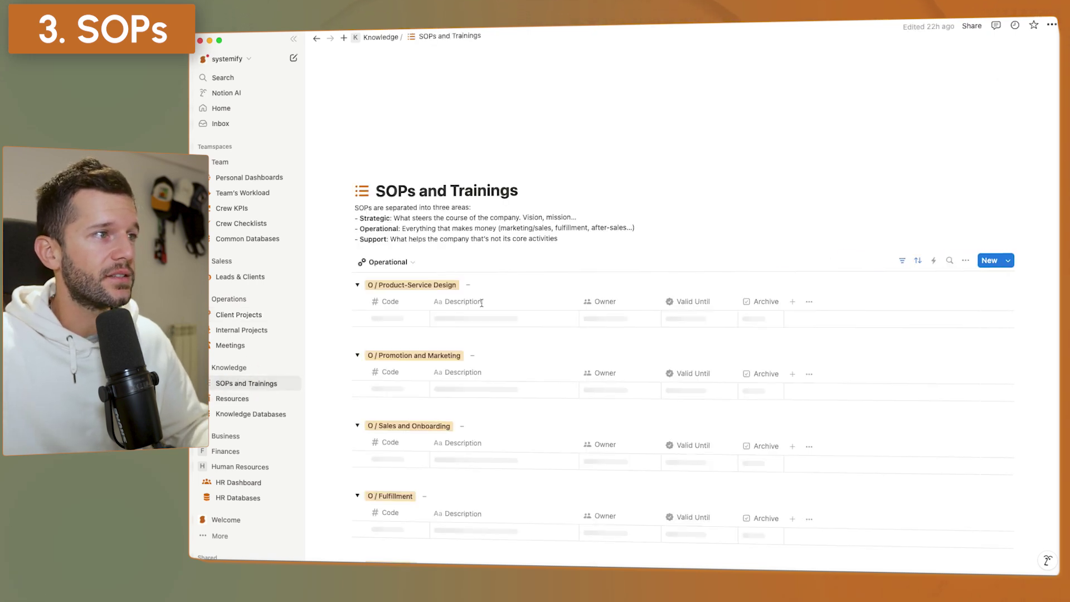
pyautogui.scroll(-4, 540, 333)
pyautogui.scroll(-1, 539, 333)
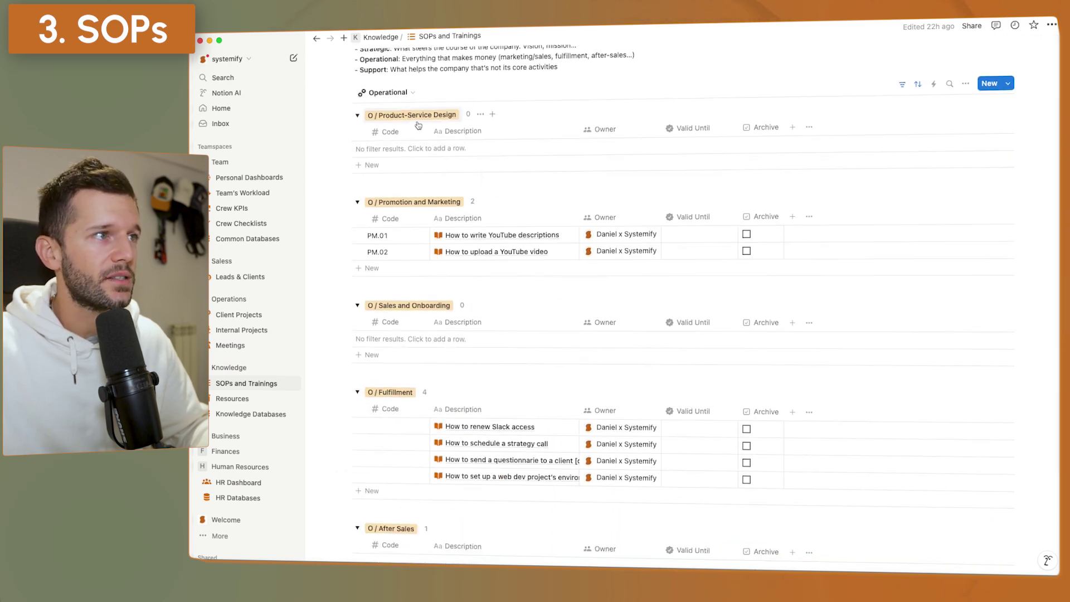
pyautogui.scroll(-2, 424, 379)
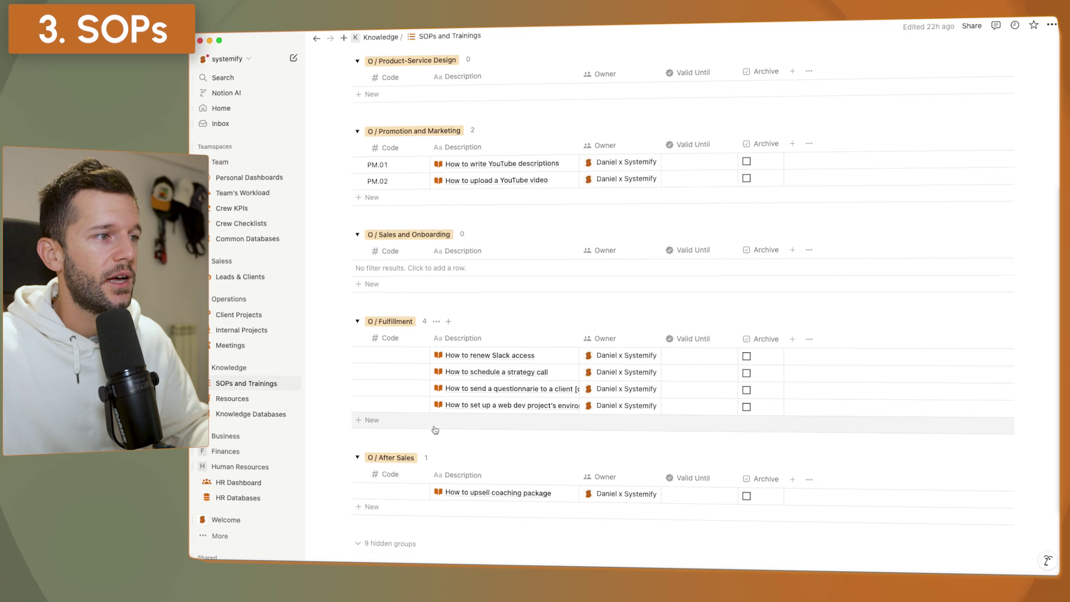
pyautogui.scroll(2, 434, 390)
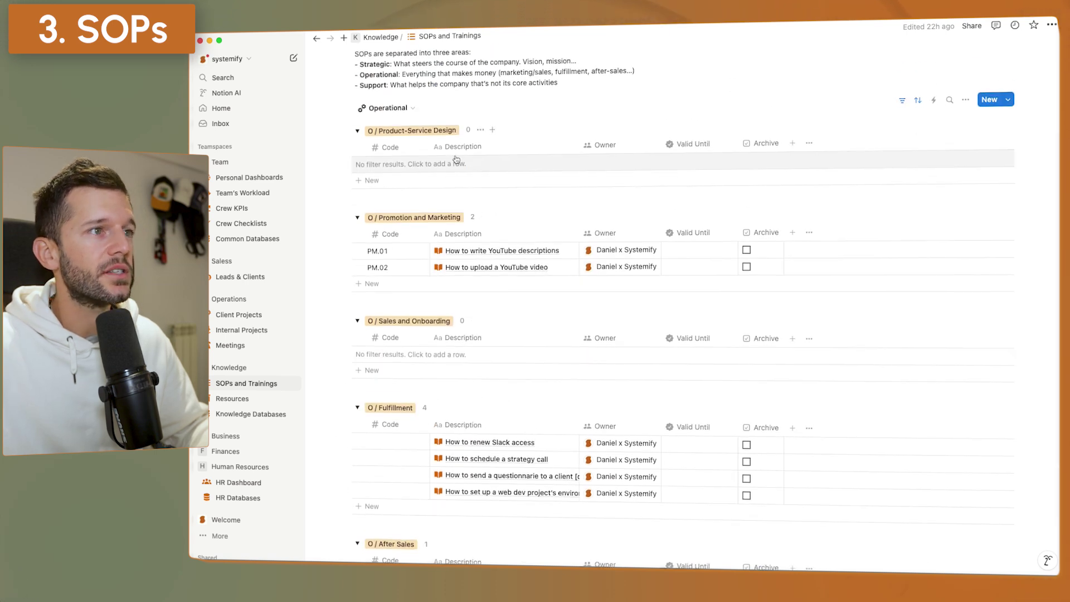
# Step: Open New Project from the Client Projects board and review its auto-generated tasks, assignees and linked SOPs
pyautogui.click(238, 314)
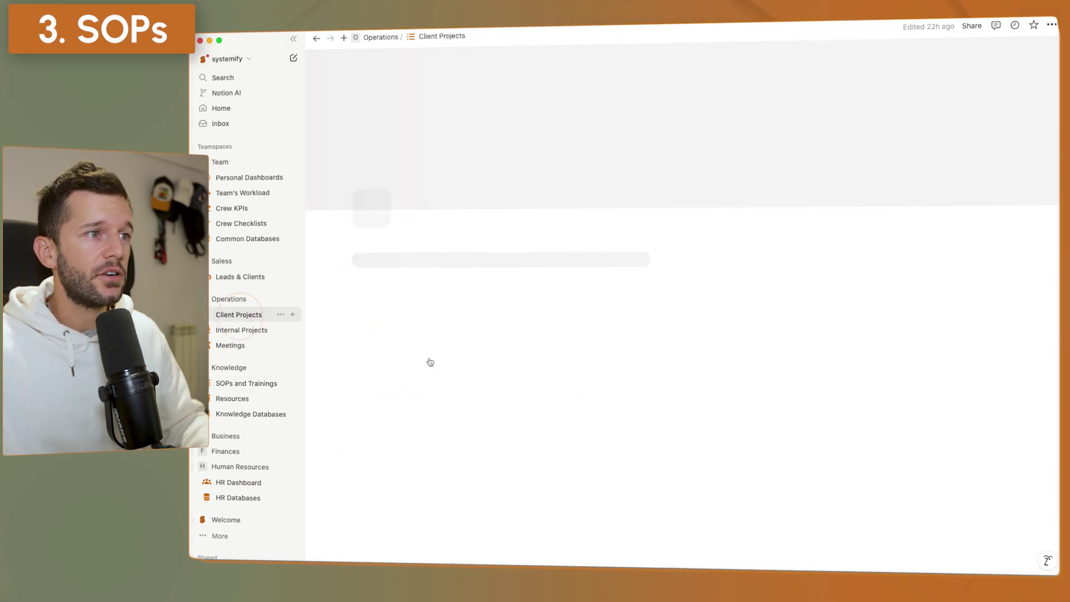
pyautogui.scroll(-3, 584, 454)
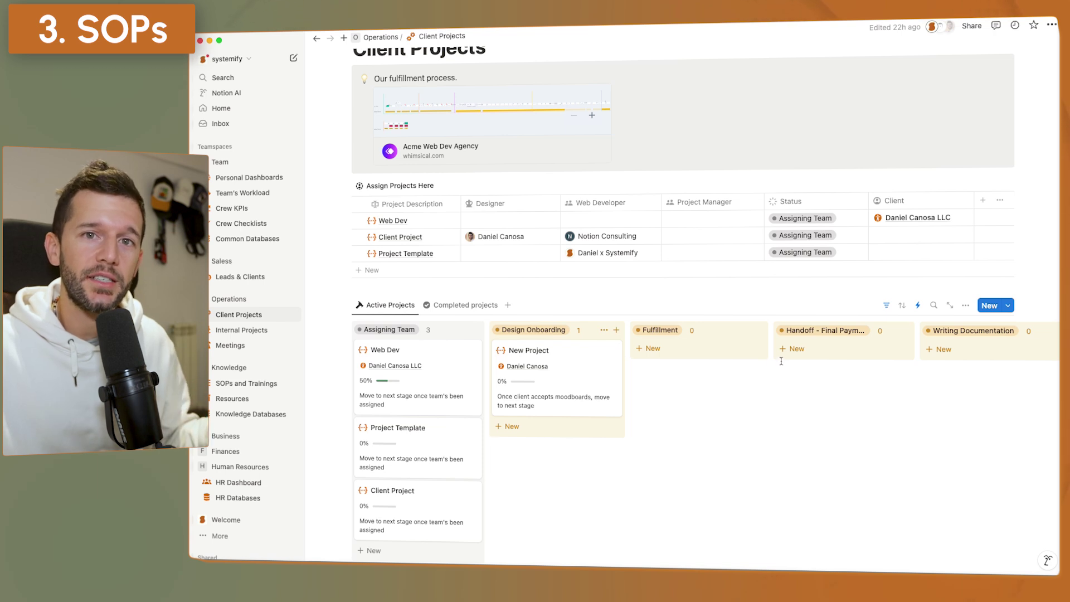
pyautogui.click(572, 357)
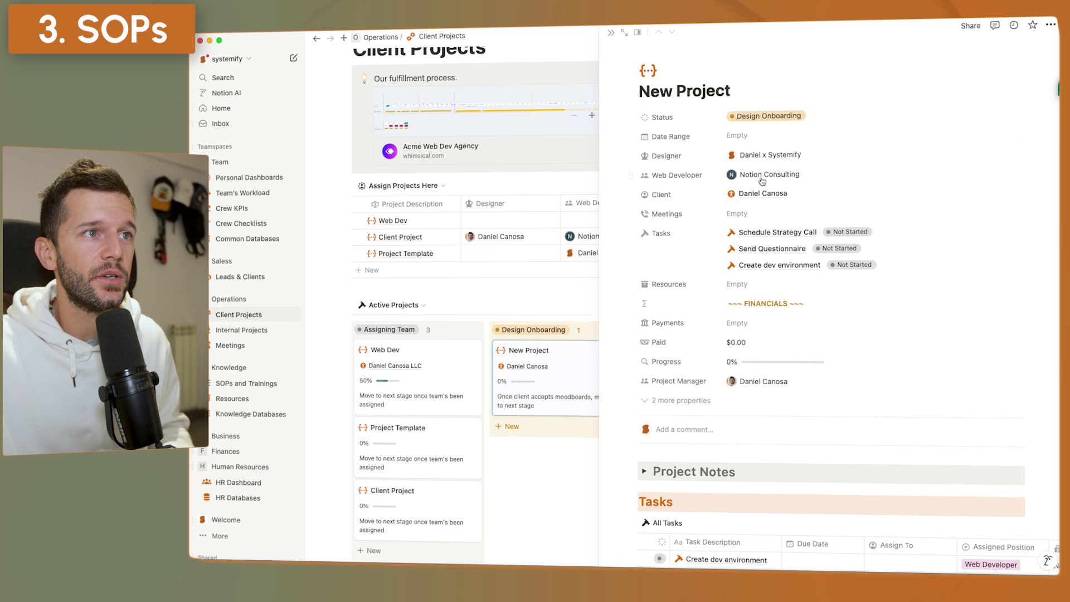
pyautogui.scroll(-5, 765, 198)
pyautogui.hscroll(5, 741, 378)
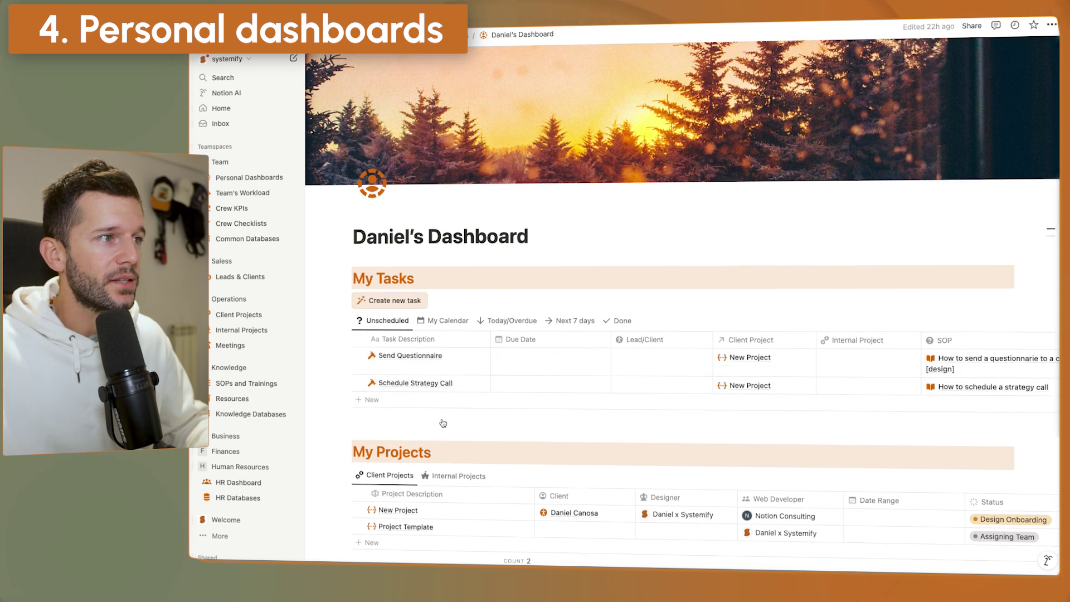
# Step: Open New Project in side peek from the personal dashboard's My Projects table
pyautogui.scroll(-2, 443, 423)
pyautogui.scroll(-1, 442, 419)
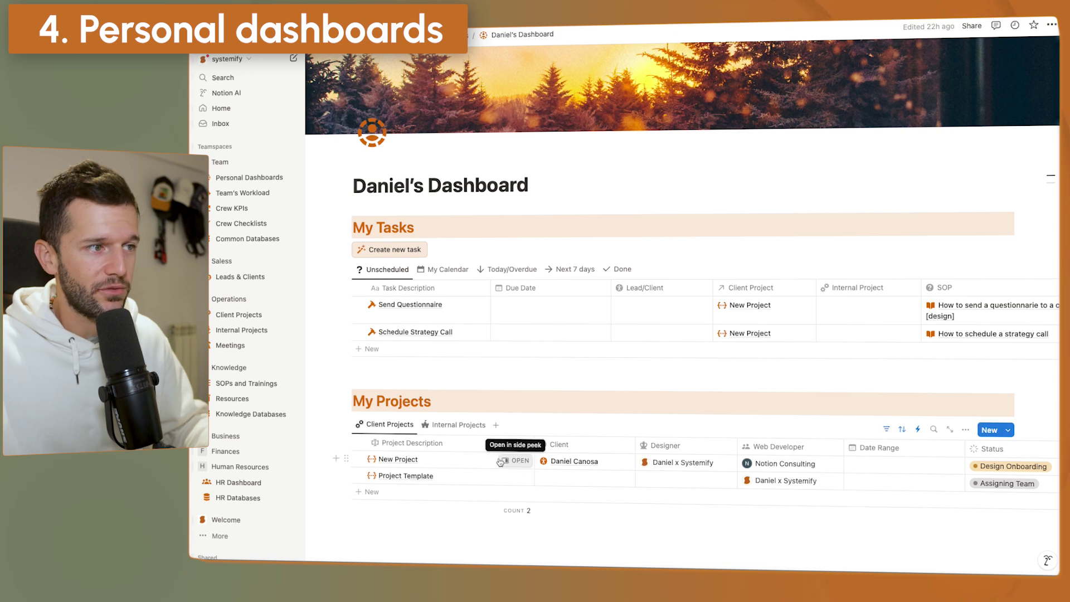
pyautogui.click(508, 461)
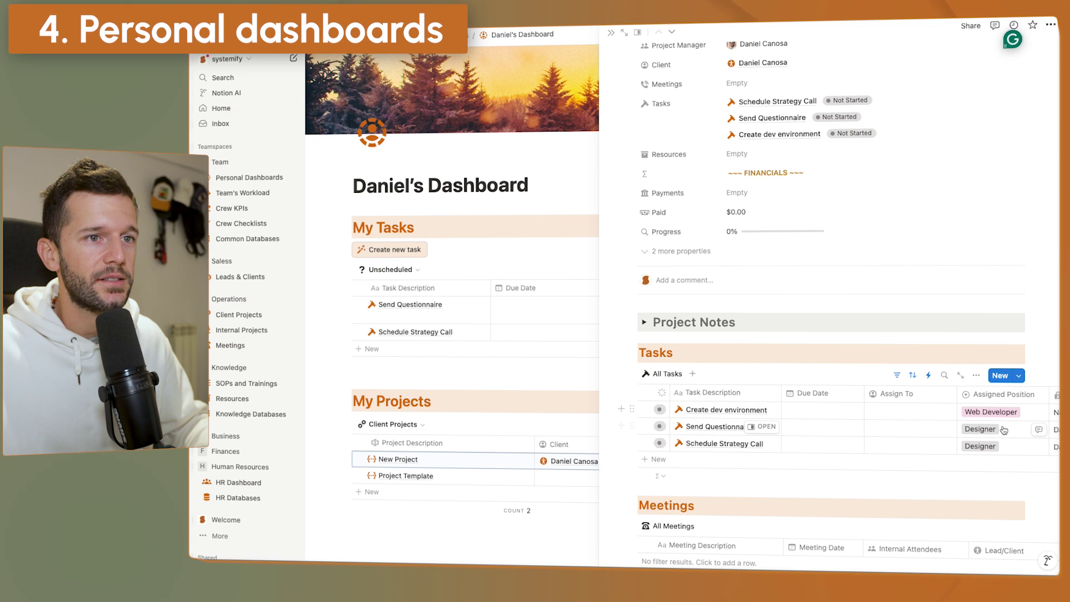
pyautogui.scroll(5, 864, 271)
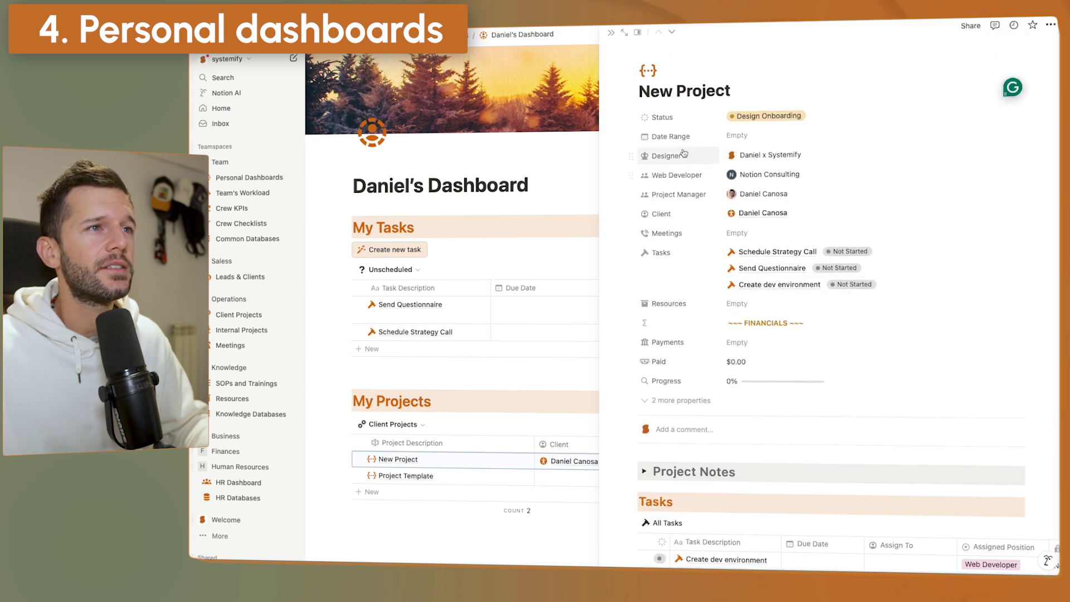
# Step: Remove and re-add the same person as New Project's Designer, then close the peek
pyautogui.click(777, 155)
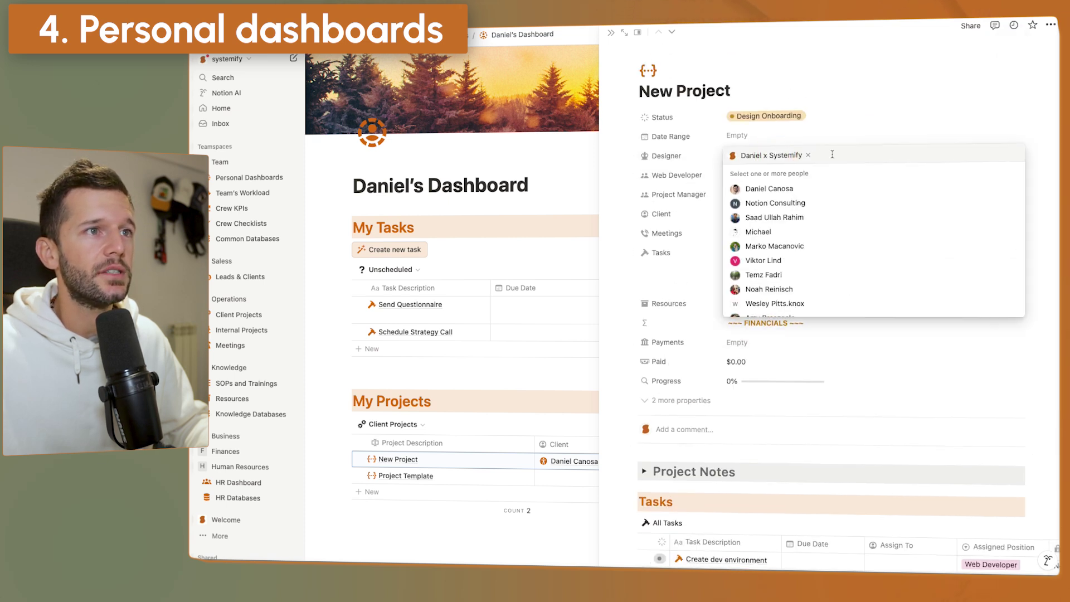
pyautogui.click(808, 155)
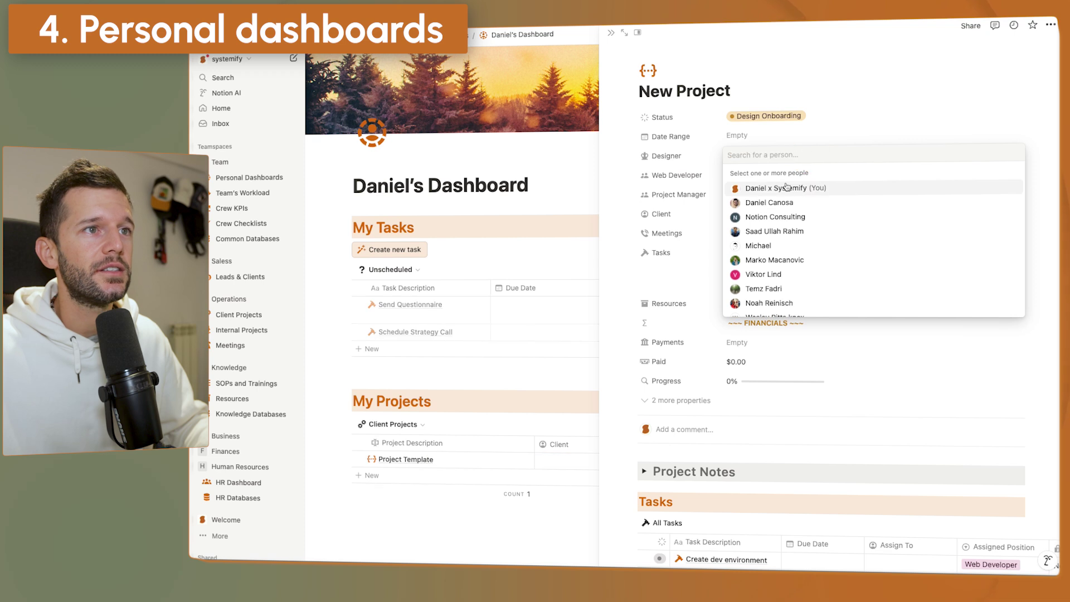
pyautogui.click(820, 189)
pyautogui.press('Escape')
pyautogui.press('Escape')
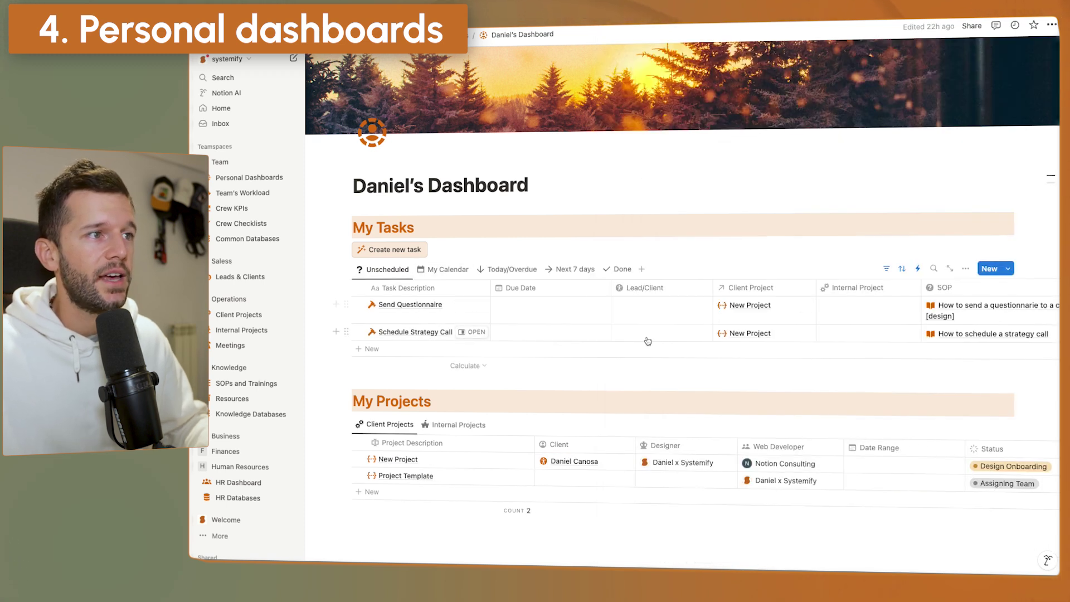
# Step: Set Send Questionnaire's due date to September 27, 2024
pyautogui.click(549, 312)
pyautogui.click(590, 149)
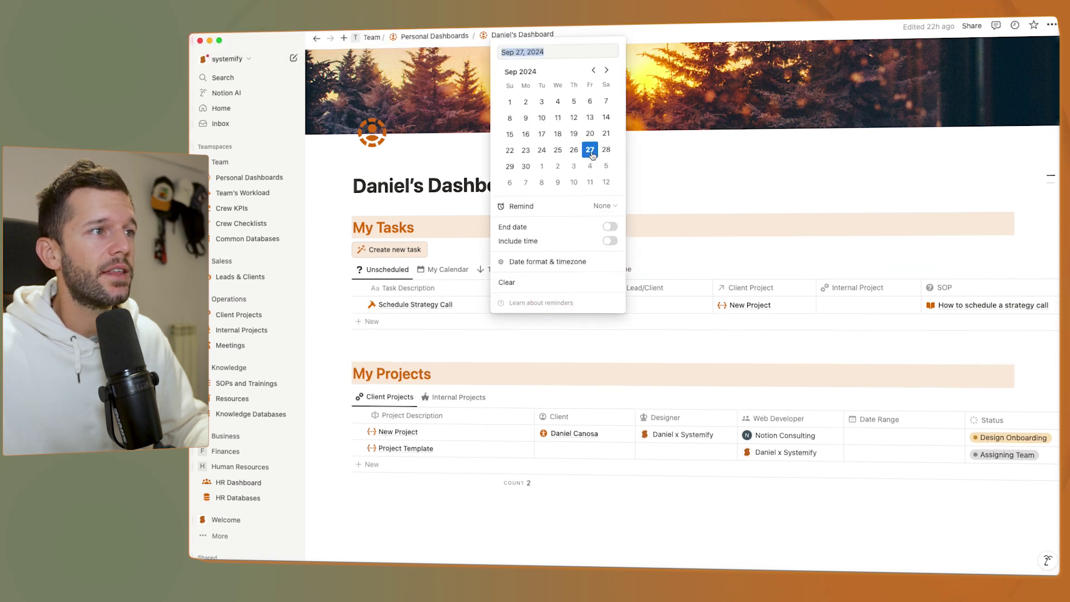
pyautogui.click(585, 375)
# Step: Check the My Tasks Calendar, Today/Overdue, Next 7 days and Done views
pyautogui.click(441, 269)
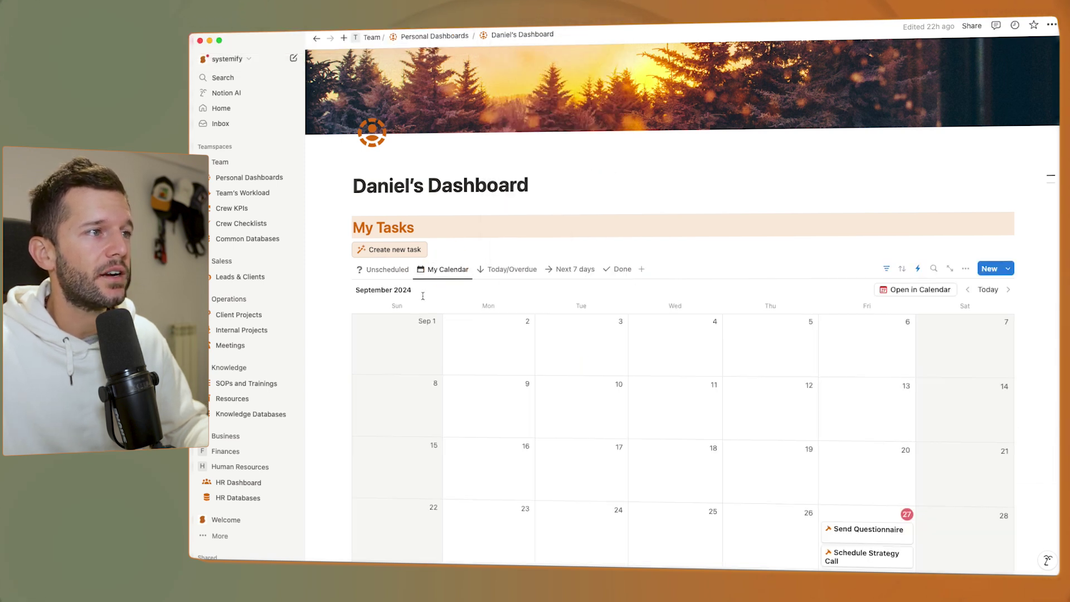
pyautogui.scroll(-5, 597, 421)
pyautogui.click(480, 111)
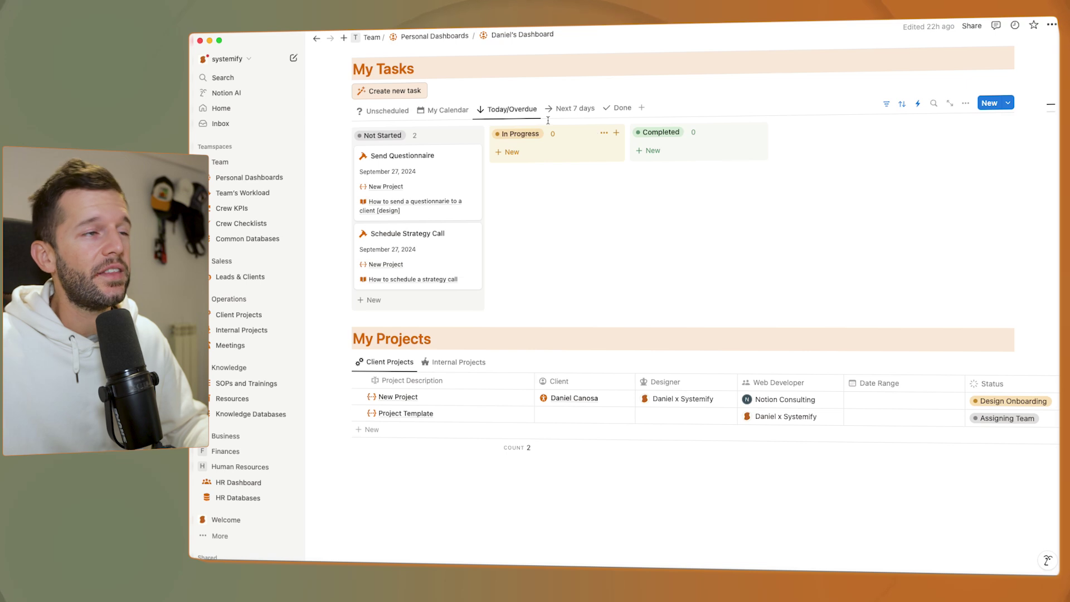
pyautogui.click(574, 107)
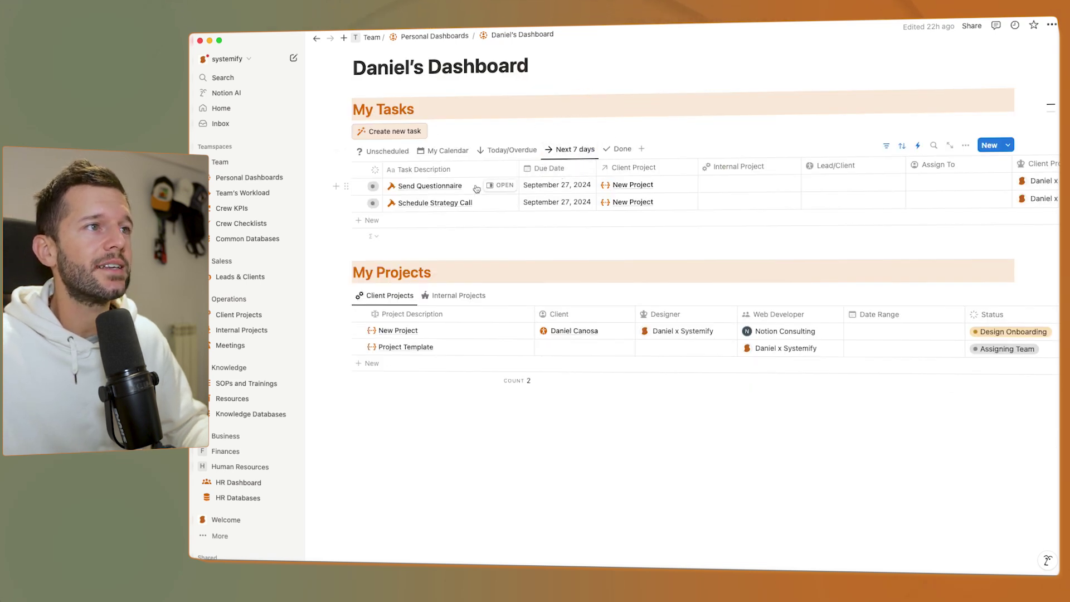
pyautogui.click(618, 148)
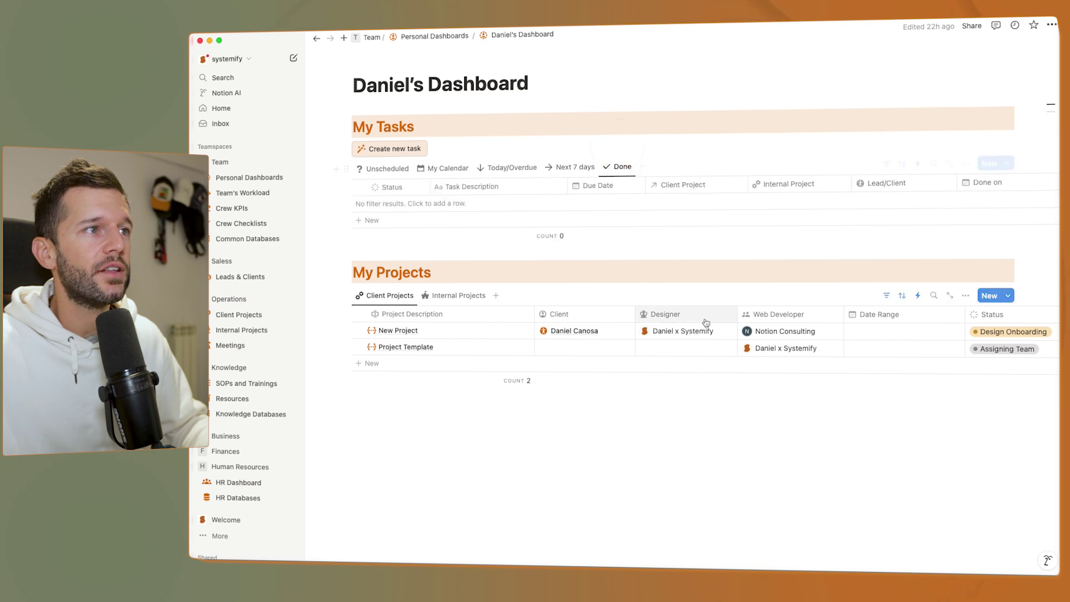
pyautogui.click(505, 166)
# Step: Drag Send Questionnaire to Completed and confirm it appears in the Done view
pyautogui.scroll(-3, 457, 184)
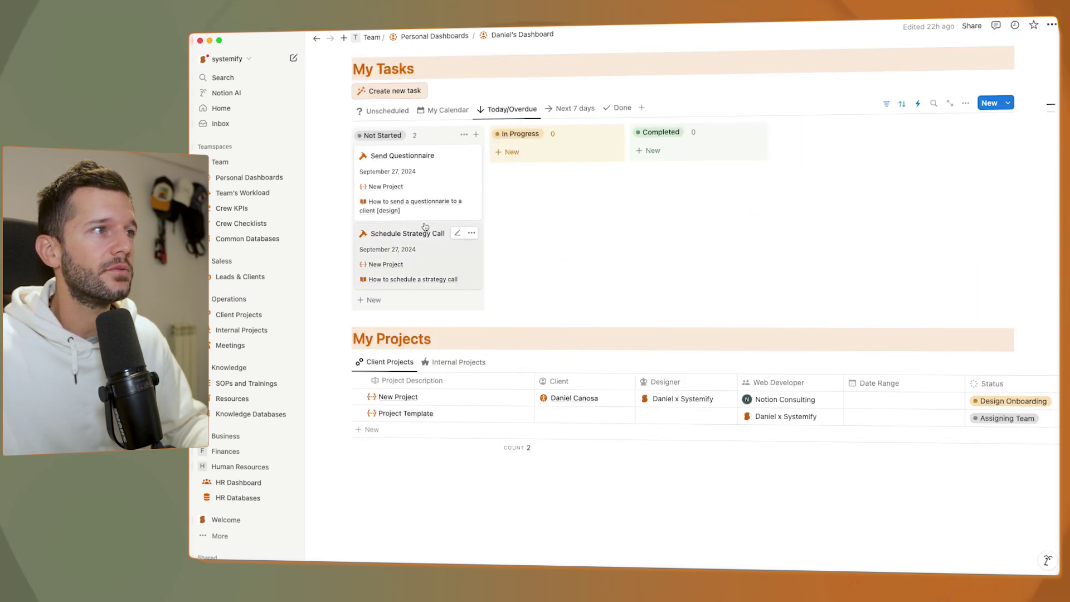
pyautogui.moveTo(411, 158); pyautogui.dragTo(706, 162)
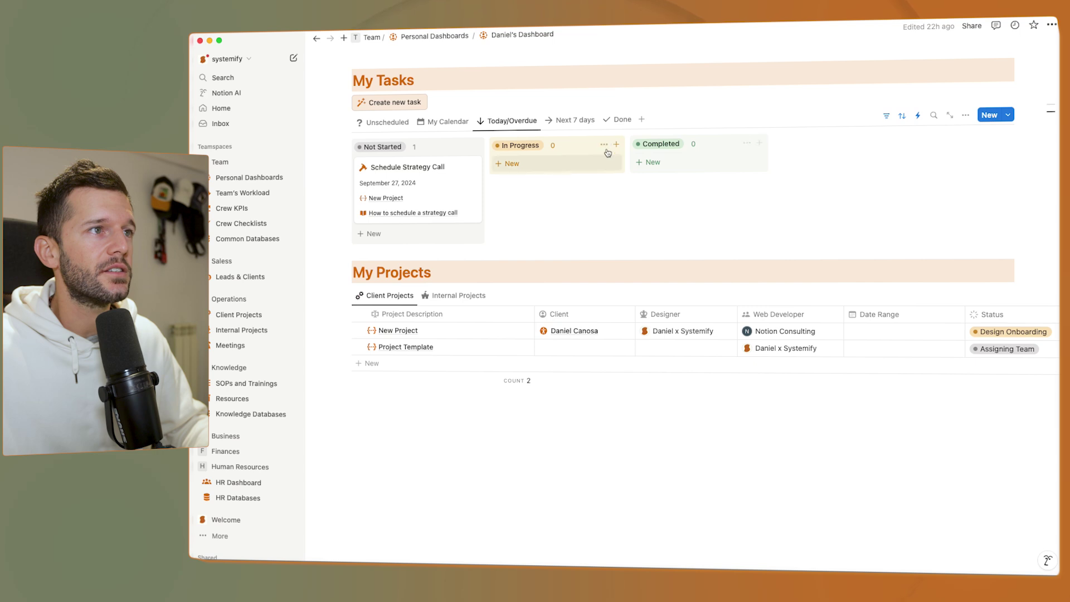
pyautogui.click(621, 120)
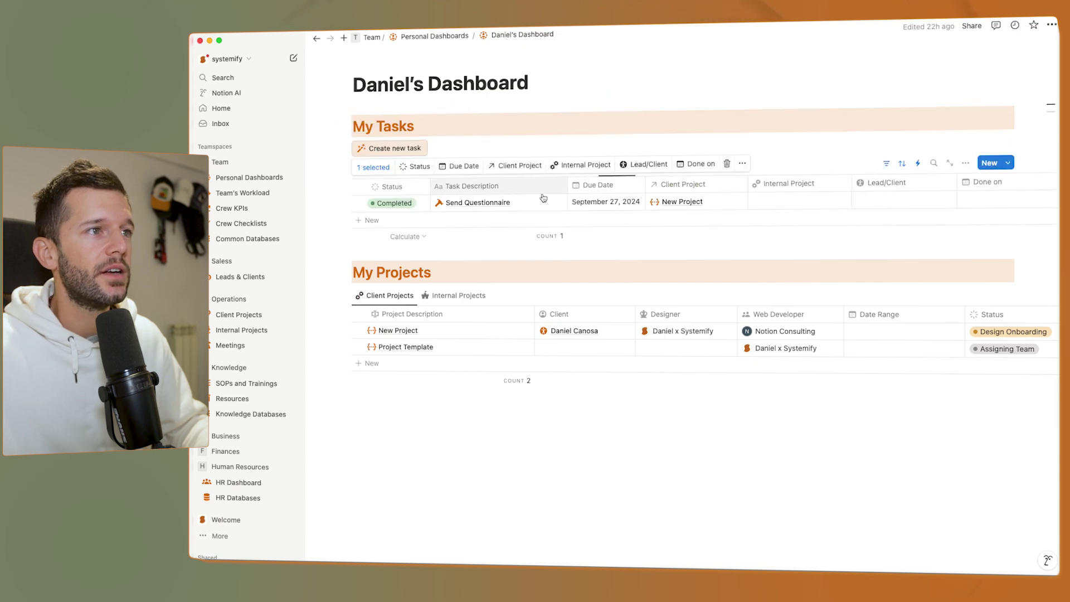
pyautogui.click(542, 272)
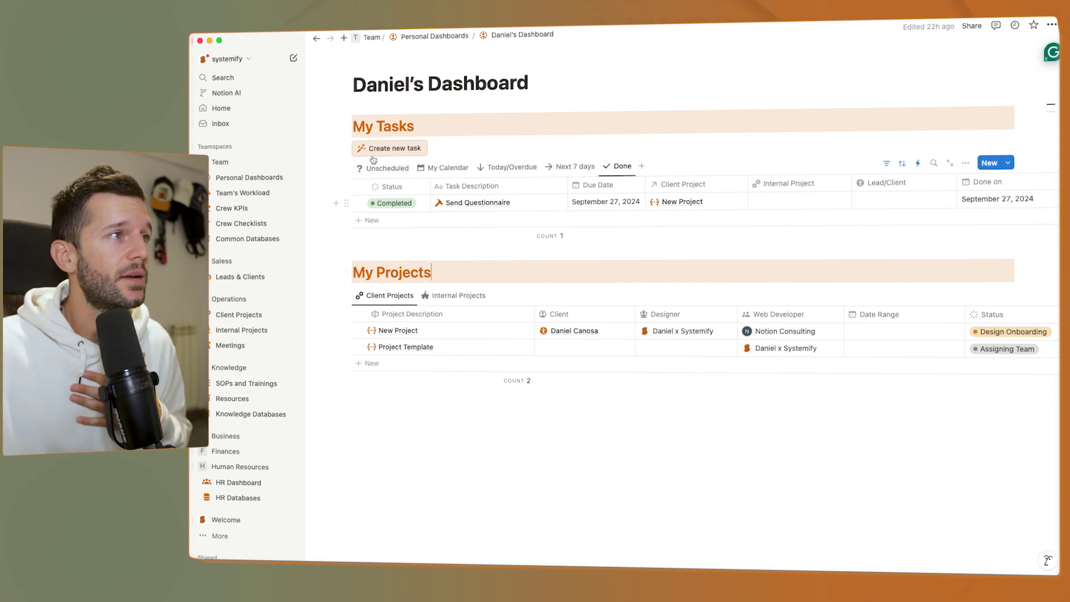
# Step: Check the unscheduled tasks, then open the How to schedule a strategy call SOP from the Today/Overdue card
pyautogui.click(386, 167)
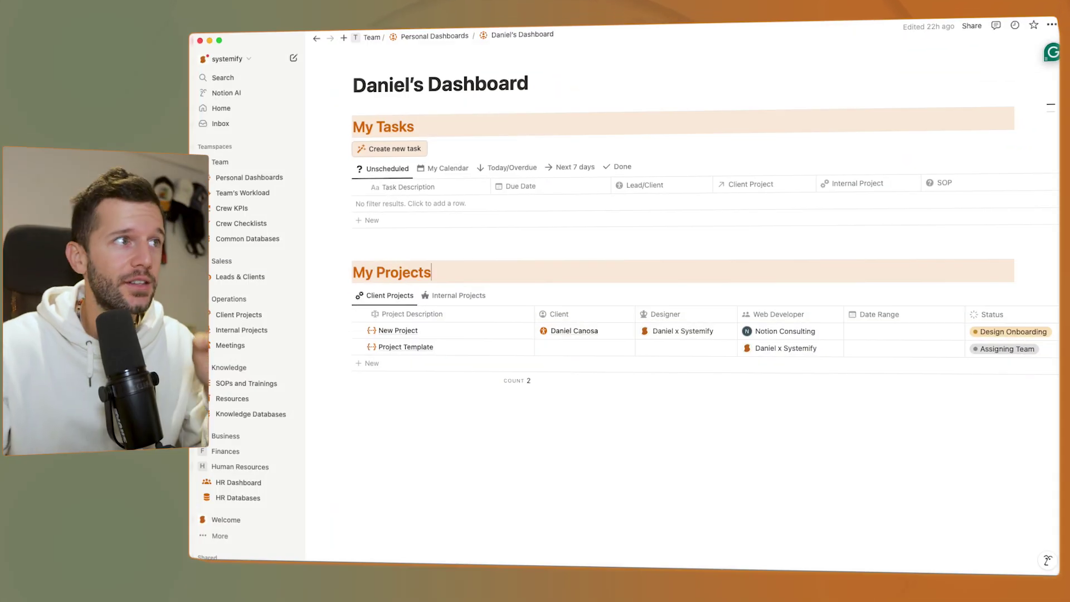
pyautogui.click(508, 167)
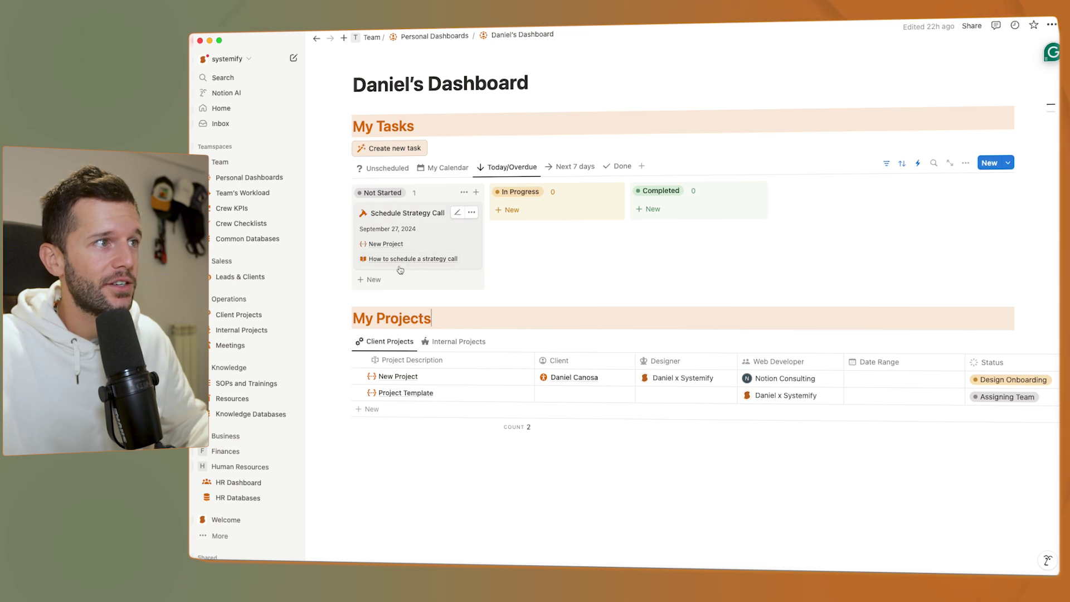
pyautogui.click(378, 260)
pyautogui.click(402, 291)
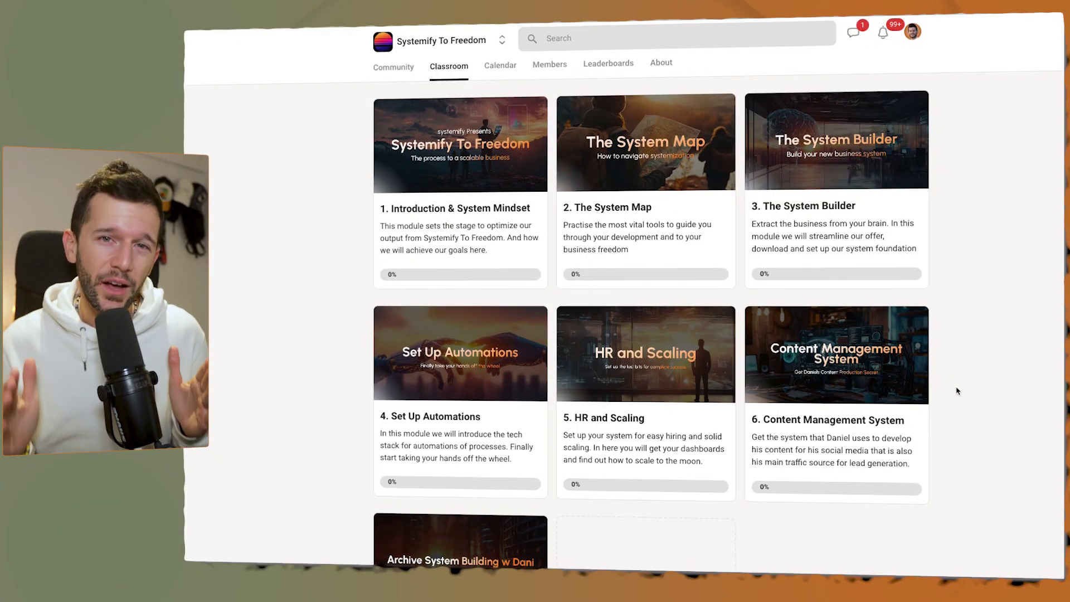
# Step: Browse The System Builder lessons, from Streamline Offer & Process Flow Chart to SOP Structure and Build, then return to Community
pyautogui.scroll(-1, 958, 387)
pyautogui.scroll(1, 953, 391)
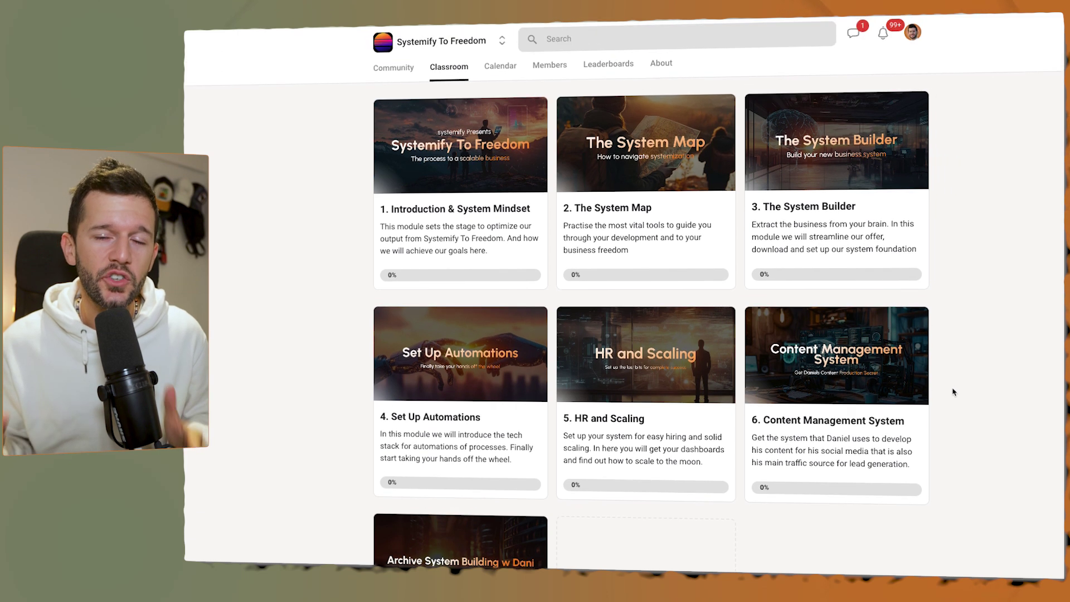
pyautogui.click(825, 191)
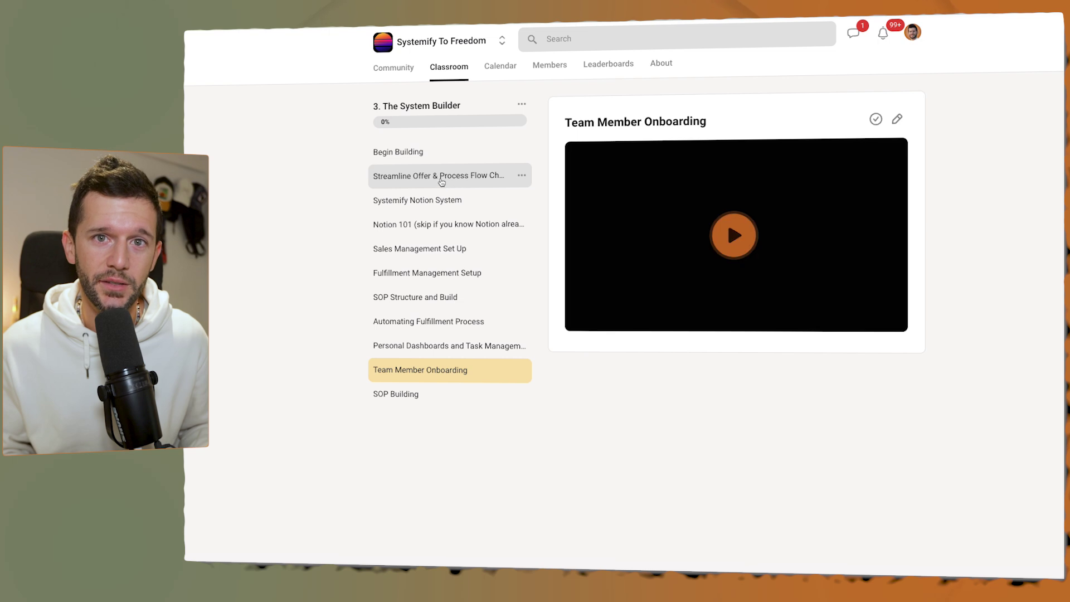
pyautogui.click(440, 177)
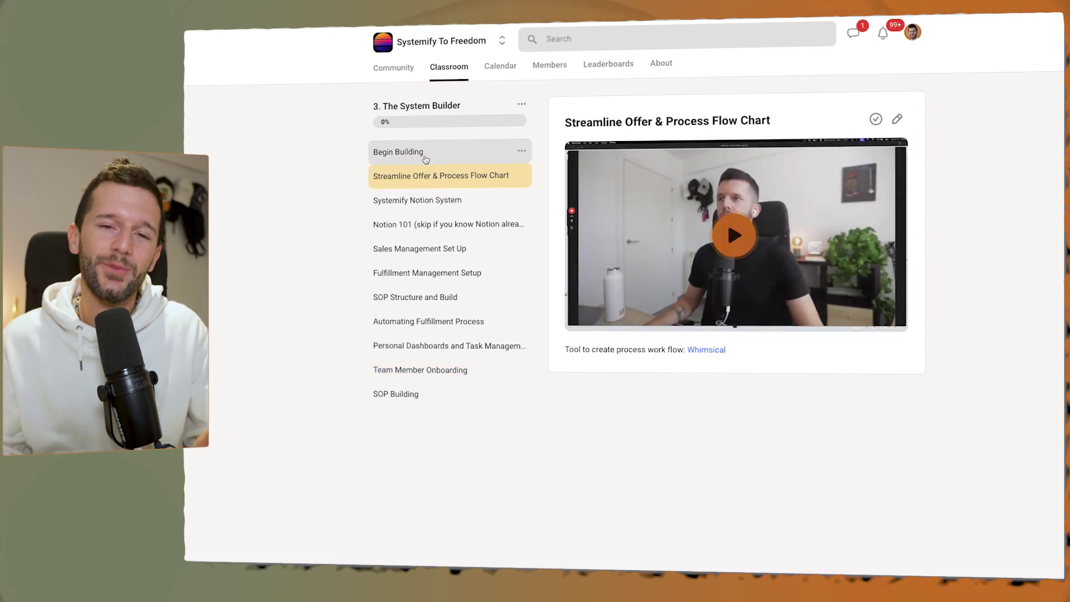
pyautogui.click(401, 152)
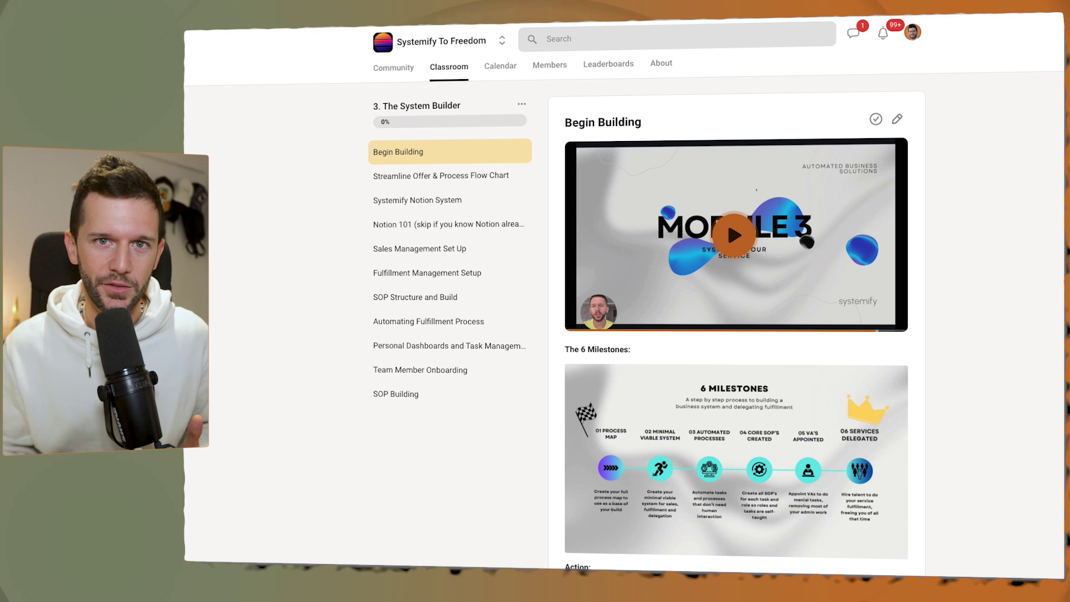
pyautogui.click(419, 249)
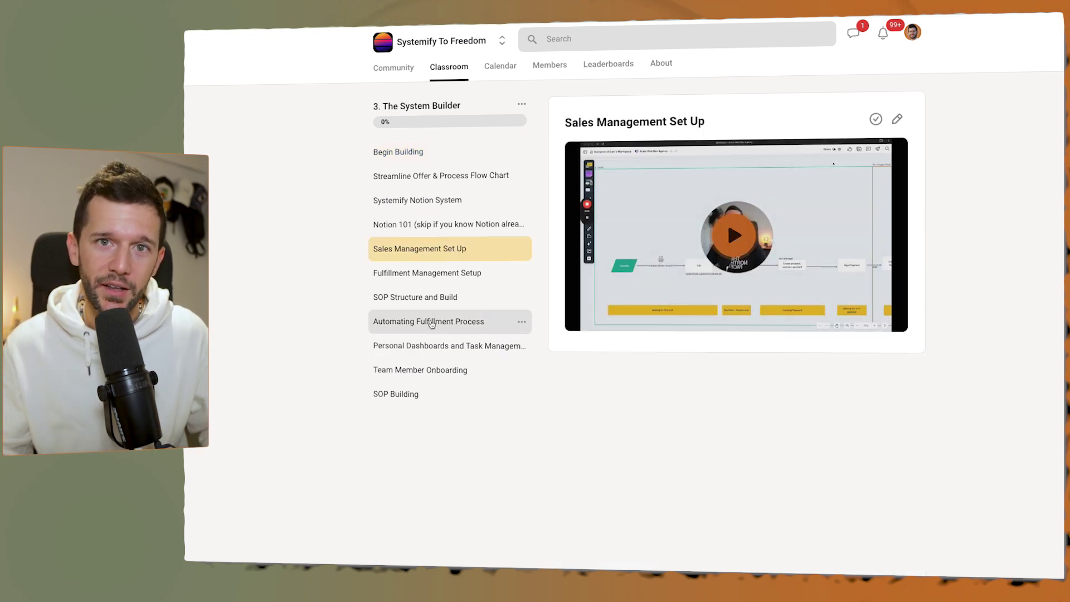
pyautogui.click(431, 297)
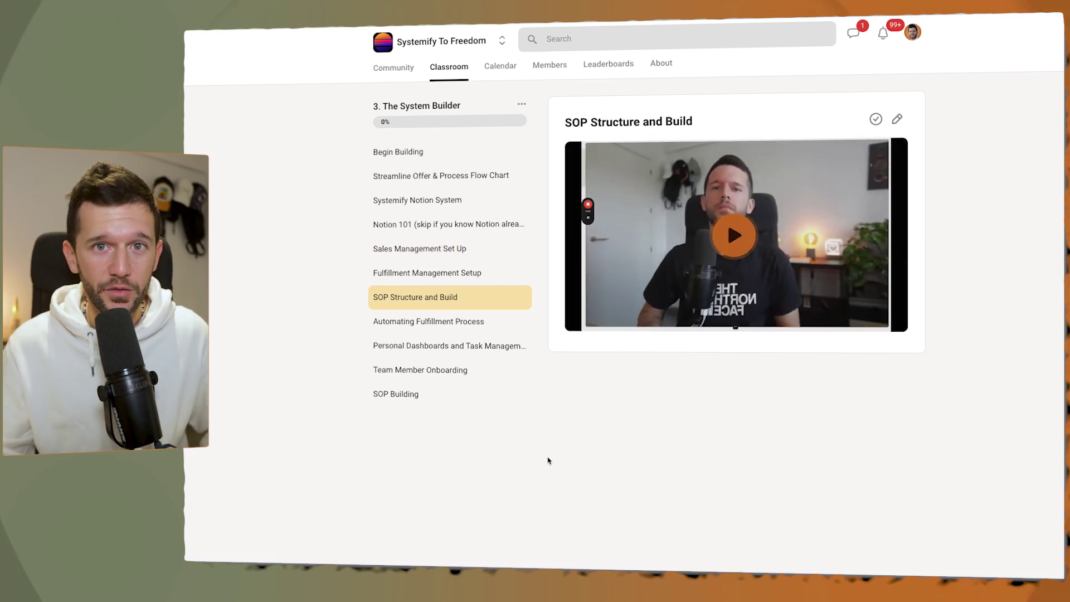
pyautogui.click(393, 68)
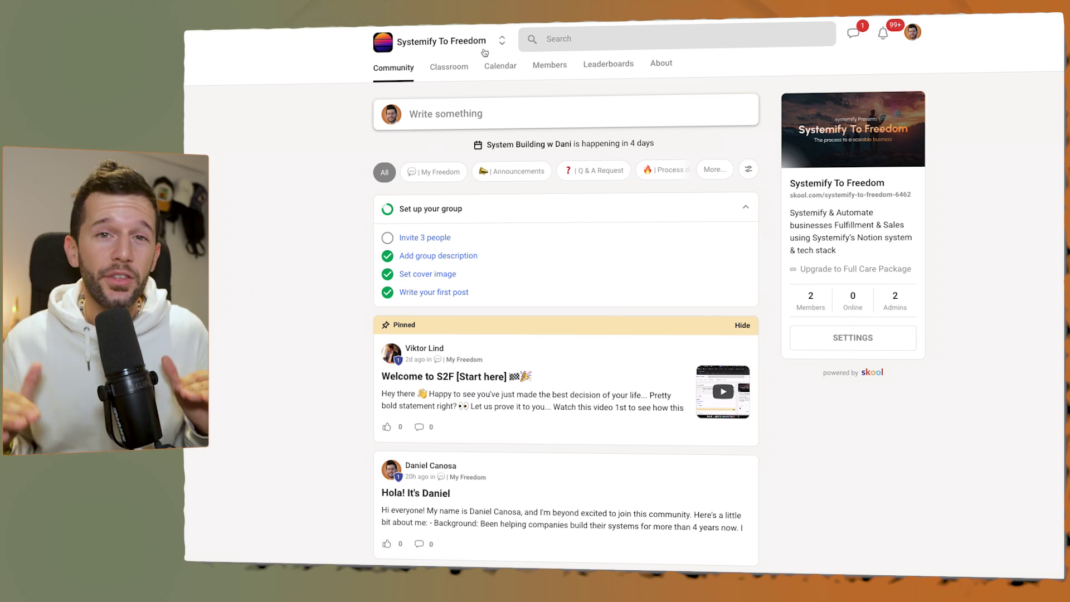
# Step: Show the community Calendar for October 2024 with its Thursday 6pm System Building sessions
pyautogui.click(500, 67)
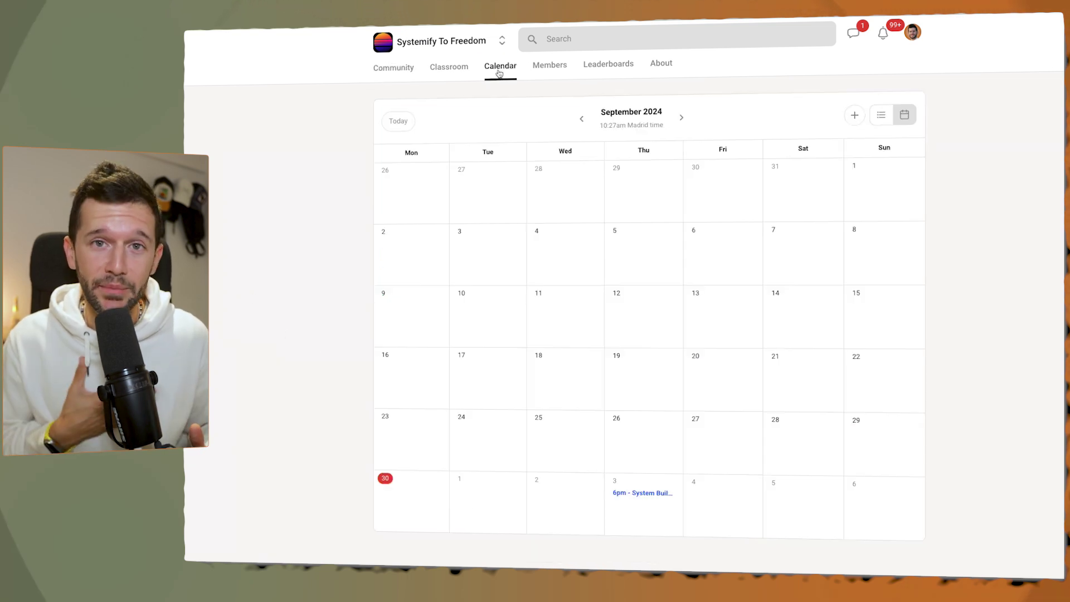
pyautogui.click(680, 118)
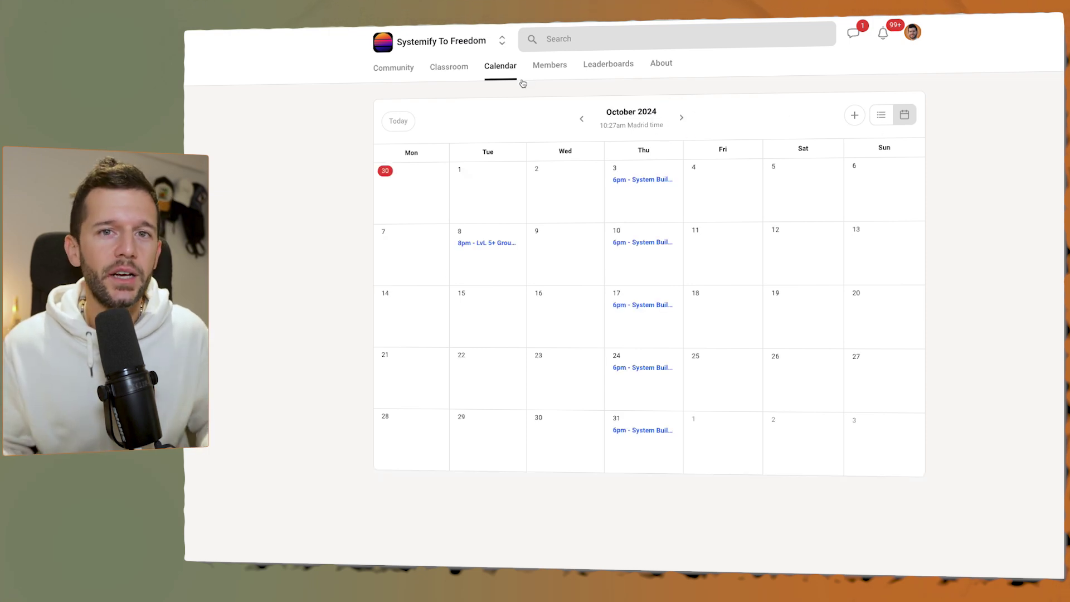